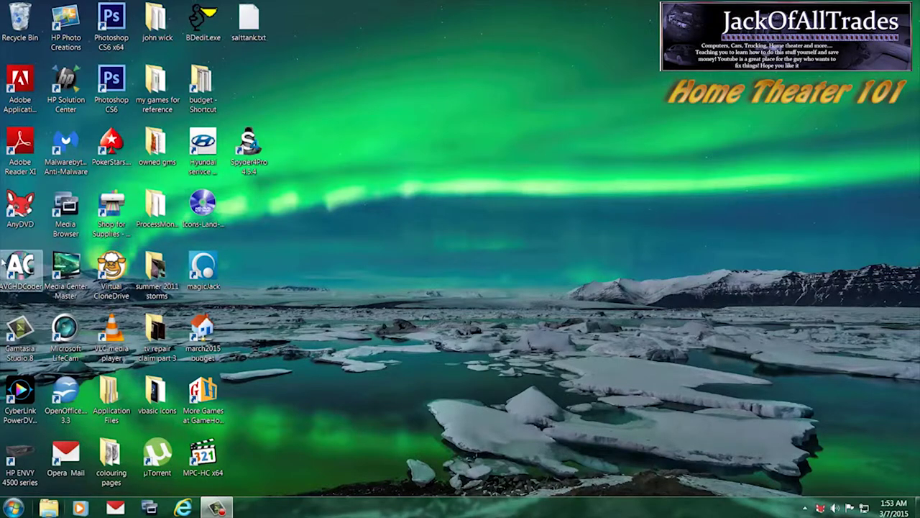
# Step: Browse in Explorer to MovieX Before compression\BDMV\STREAM on the Bluray2 drive
pyautogui.click(48, 507)
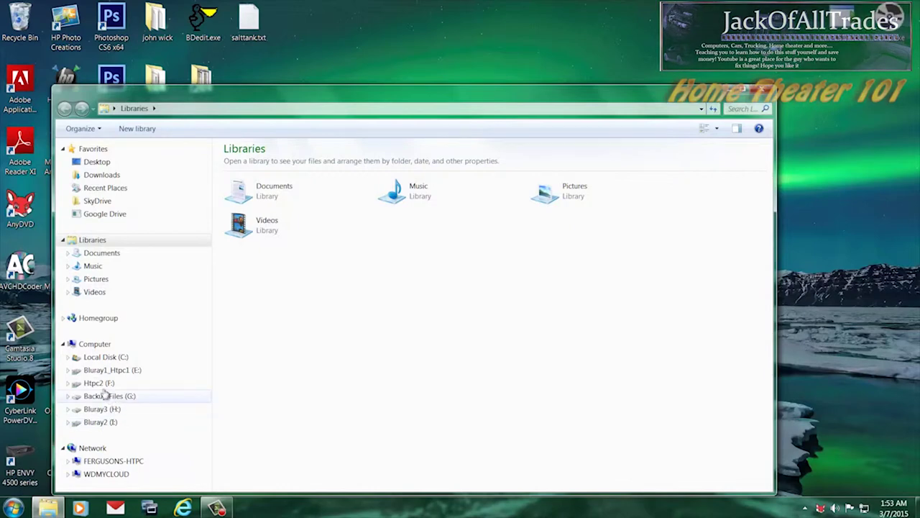
pyautogui.click(102, 422)
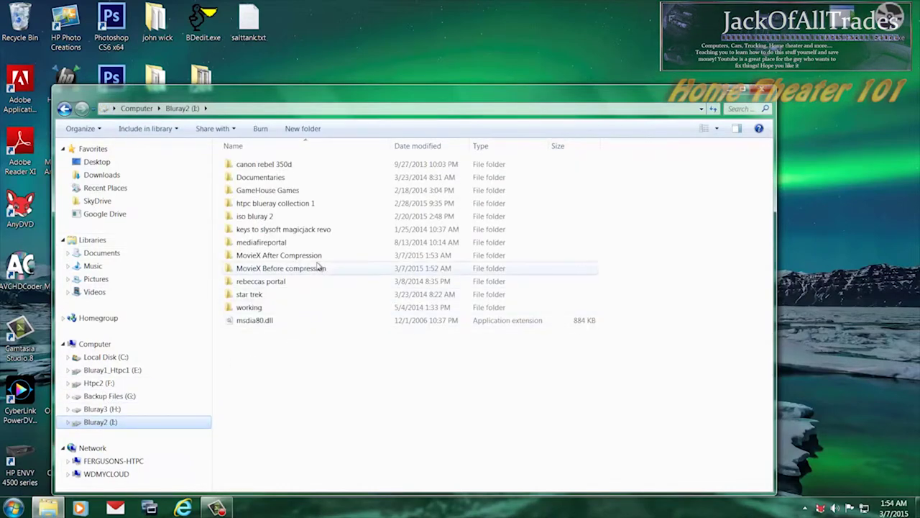
pyautogui.click(263, 270)
pyautogui.doubleClick(262, 270)
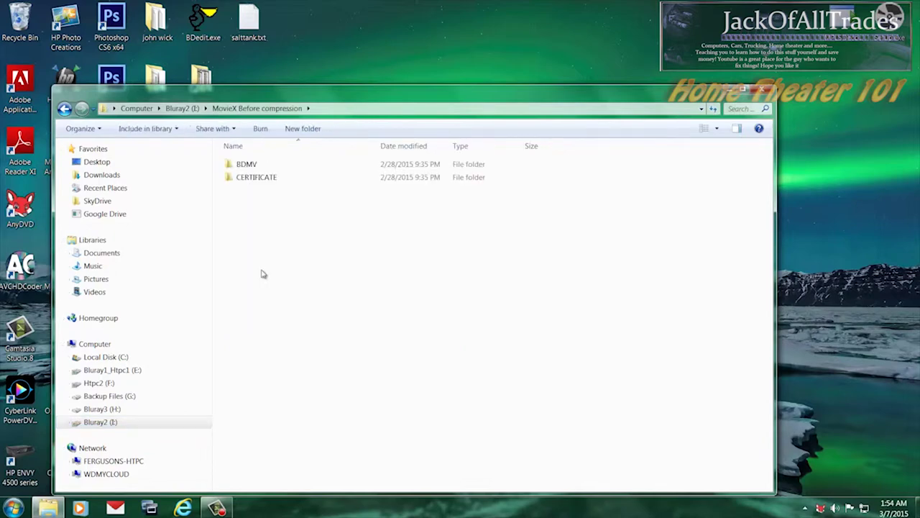
pyautogui.click(241, 170)
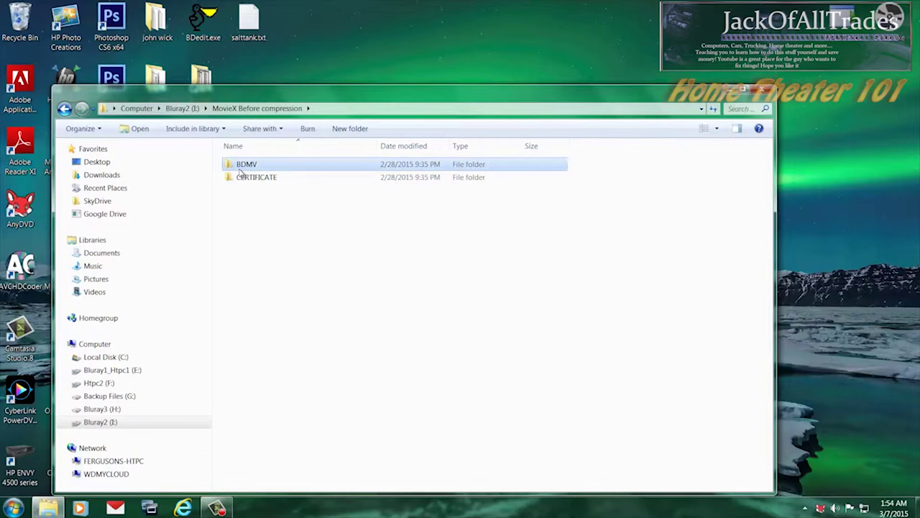
pyautogui.doubleClick(241, 169)
pyautogui.click(246, 255)
pyautogui.doubleClick(246, 255)
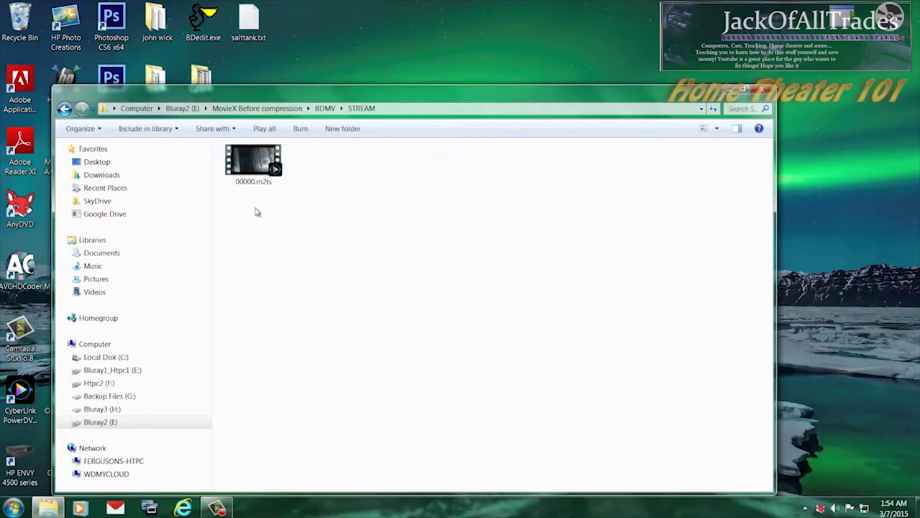
# Step: Check the original 00000.m2ts properties, noting its 16.8 GB size, then close Explorer
pyautogui.rightClick(255, 169)
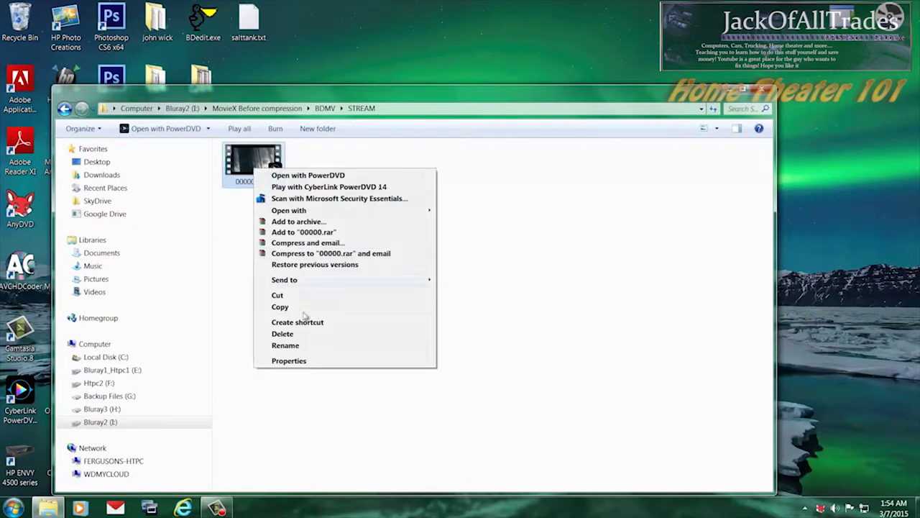
pyautogui.click(307, 361)
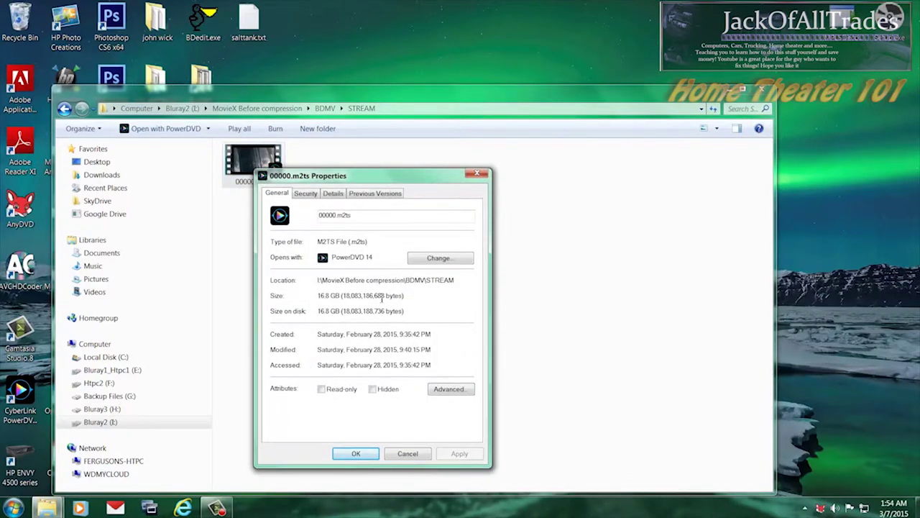
pyautogui.moveTo(406, 295); pyautogui.dragTo(292, 304)
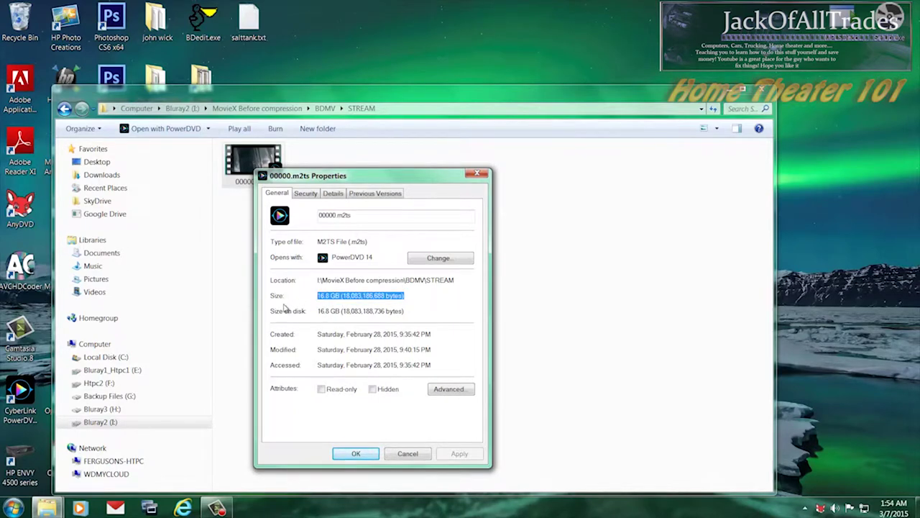
pyautogui.click(408, 458)
pyautogui.click(384, 395)
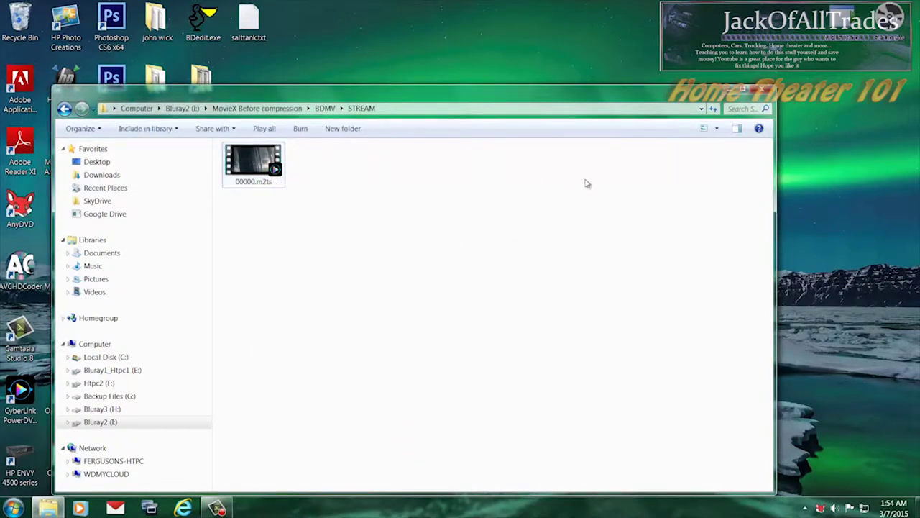
pyautogui.click(64, 108)
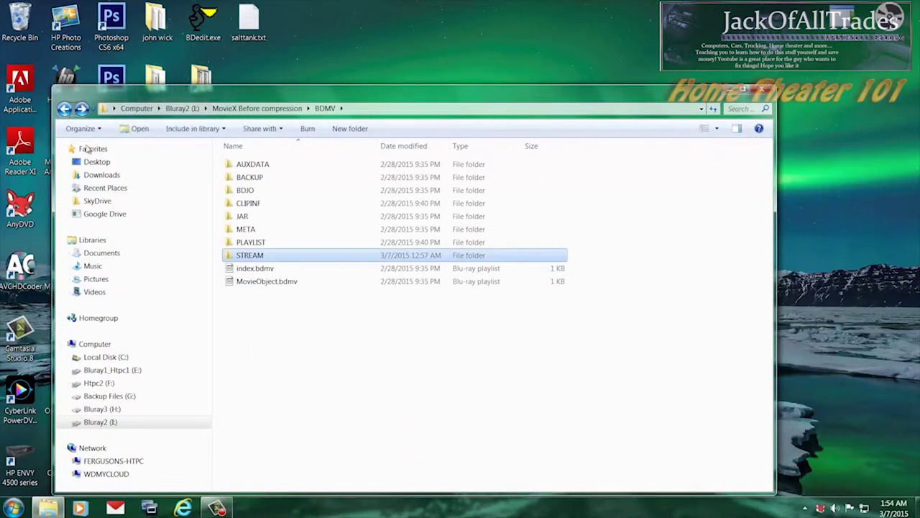
pyautogui.click(762, 89)
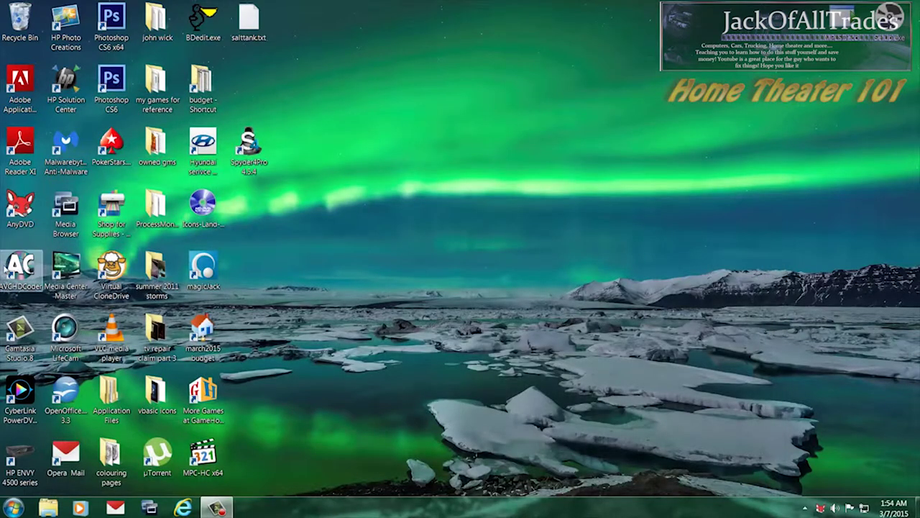
# Step: Launch AVCHDCoder in BDMV mode and load MovieX Before compression\BDMV with playlist 00000.mpls
pyautogui.click(20, 265)
pyautogui.doubleClick(21, 265)
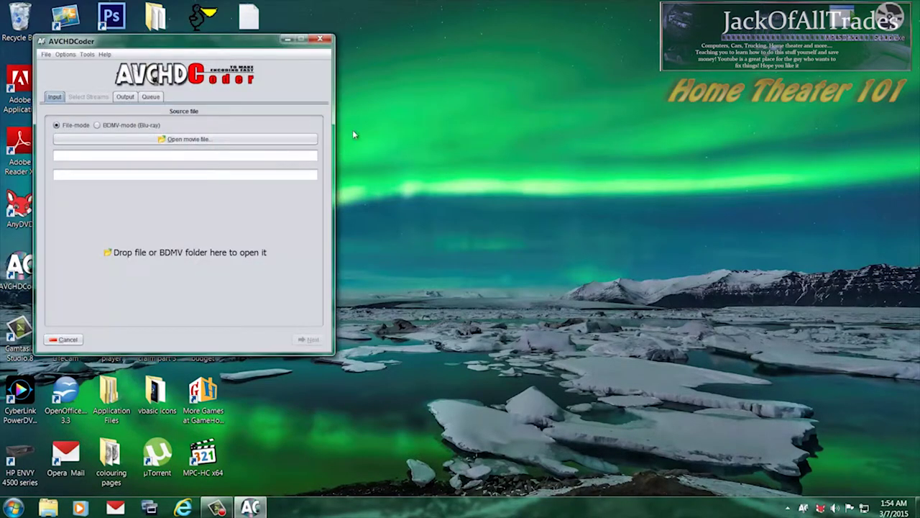
pyautogui.click(96, 126)
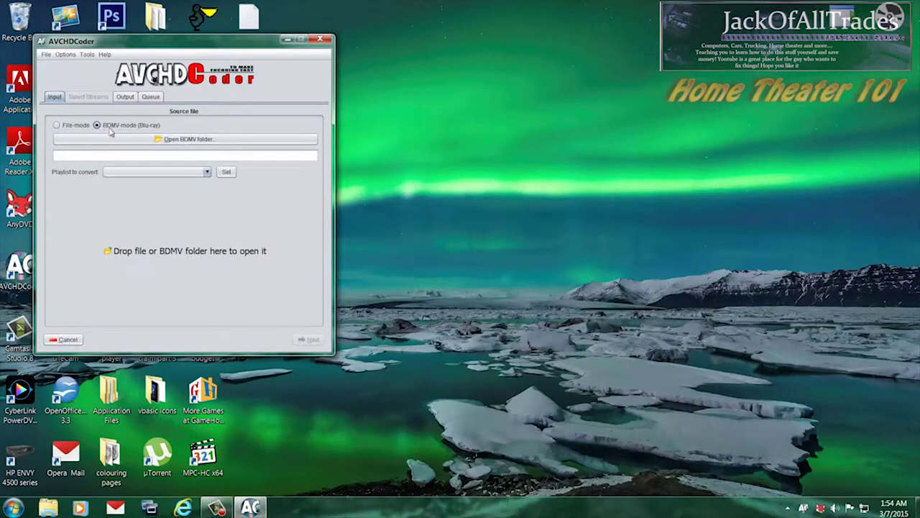
pyautogui.click(177, 141)
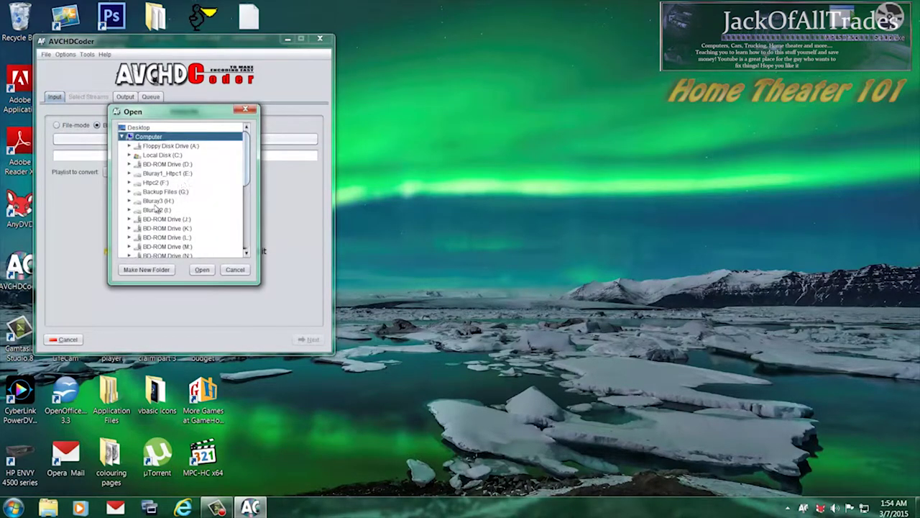
pyautogui.click(130, 210)
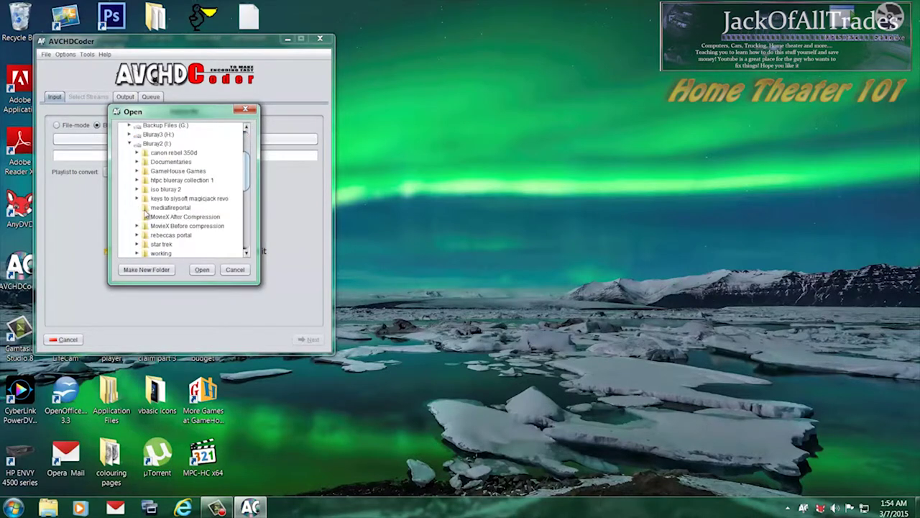
pyautogui.click(176, 208)
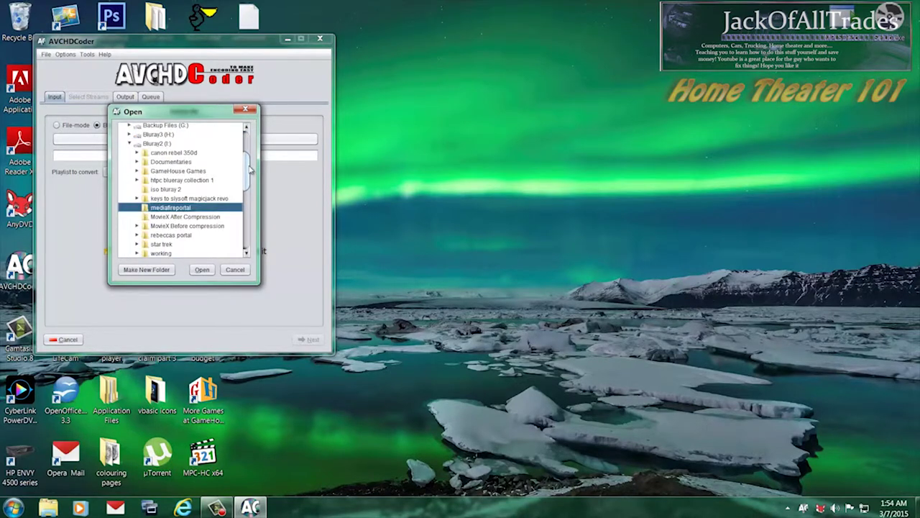
pyautogui.scroll(-3, 250, 169)
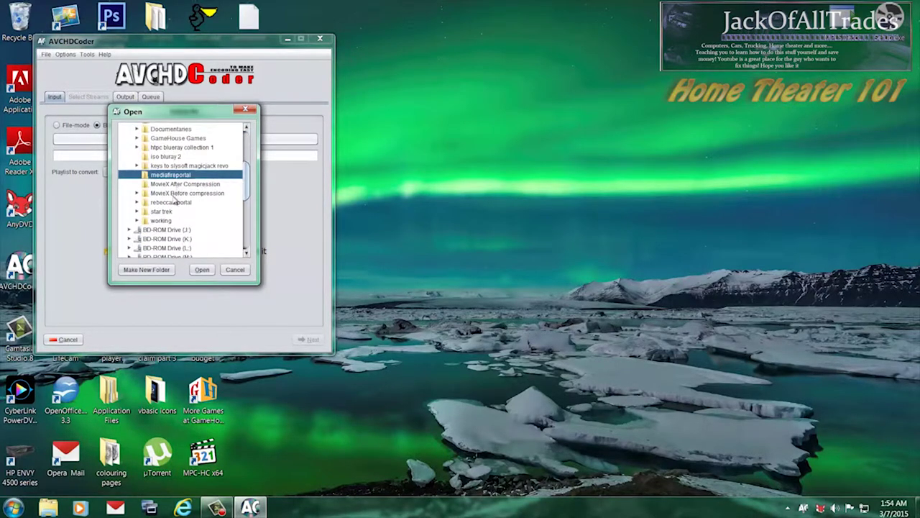
pyautogui.doubleClick(174, 195)
pyautogui.doubleClick(166, 204)
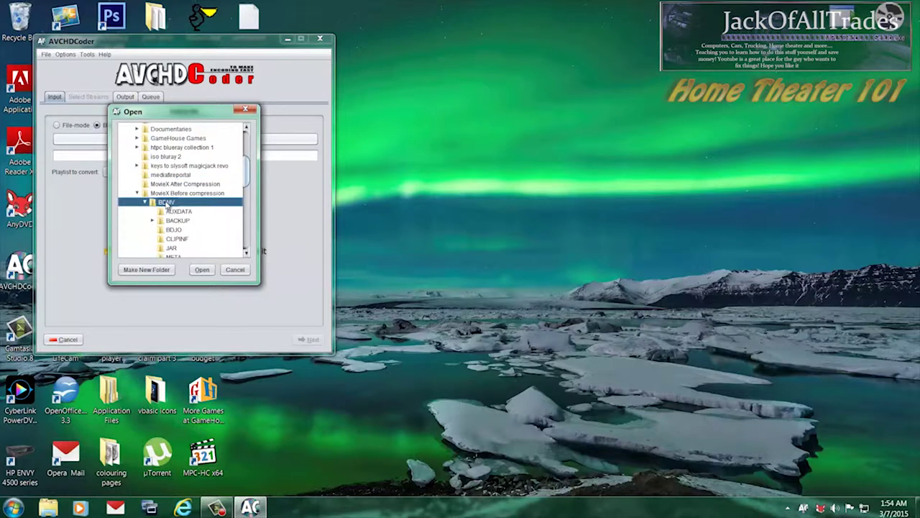
pyautogui.click(202, 271)
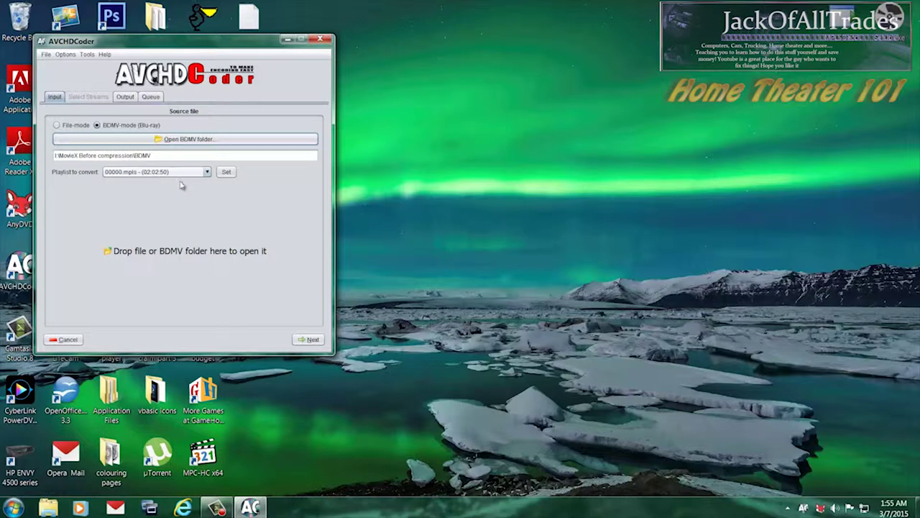
pyautogui.click(226, 173)
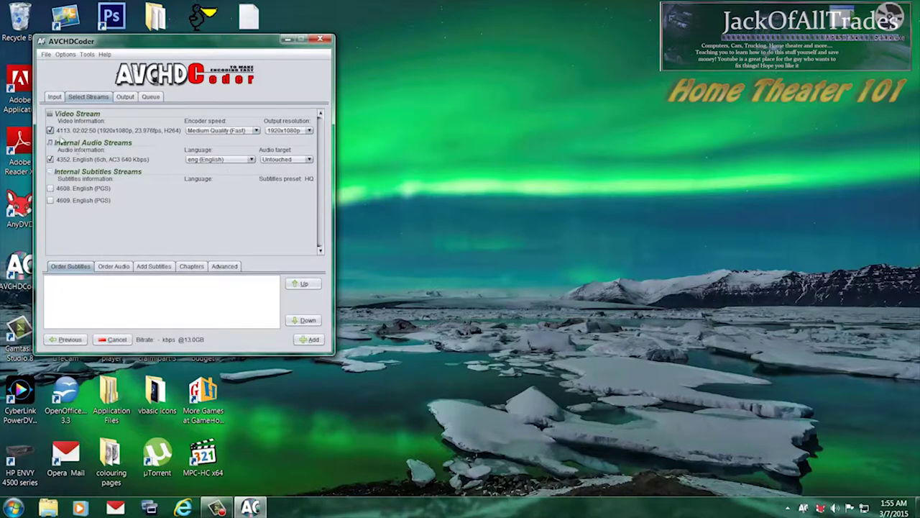
# Step: Set output to 1280x720p, include English subtitle tracks 4608 and 4609, and add to disc
pyautogui.click(286, 131)
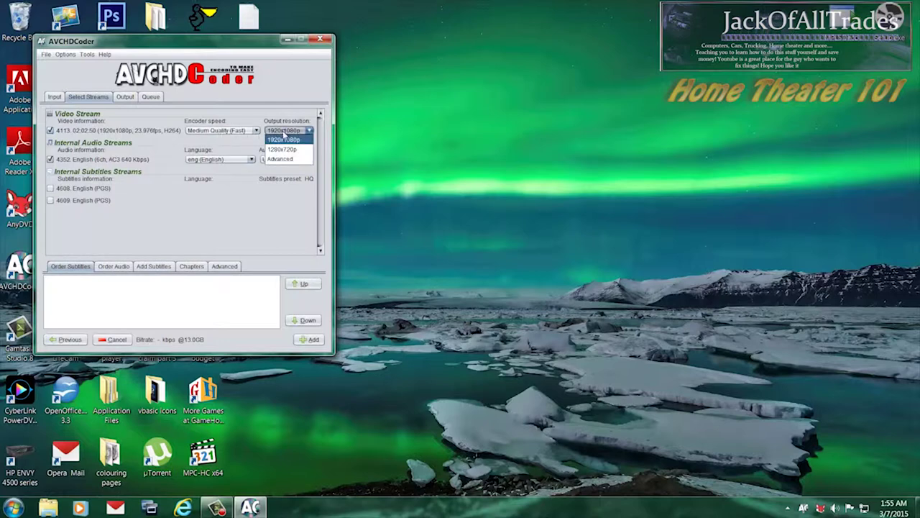
pyautogui.click(285, 149)
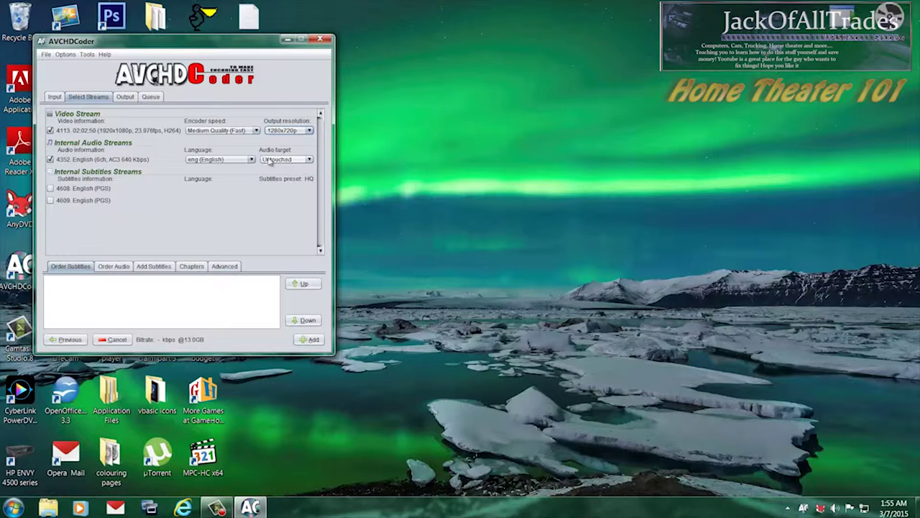
pyautogui.click(50, 188)
pyautogui.click(51, 201)
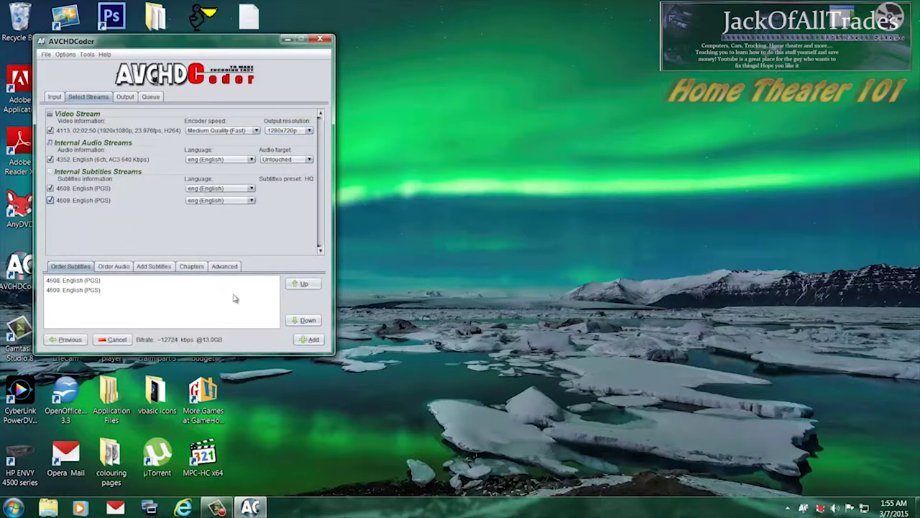
pyautogui.click(309, 341)
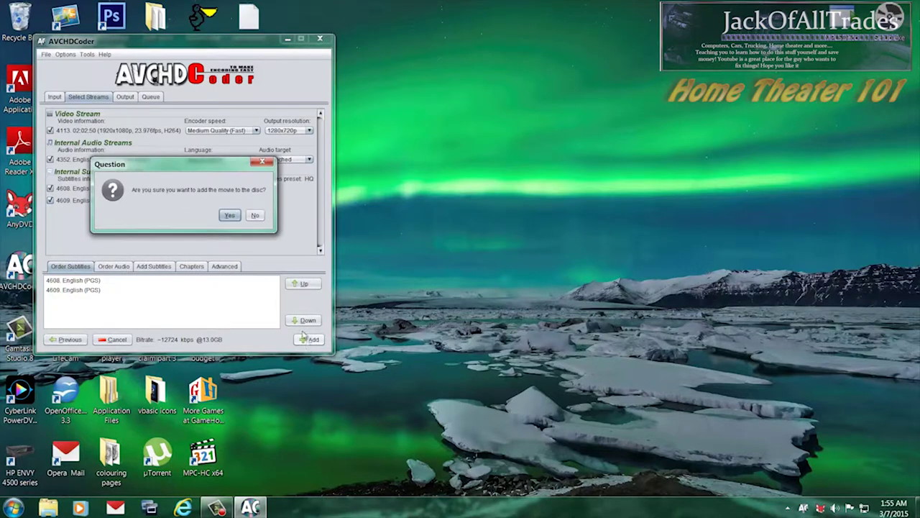
# Step: Confirm adding the movie to the disc and enter MovieX as the disc title
pyautogui.click(230, 215)
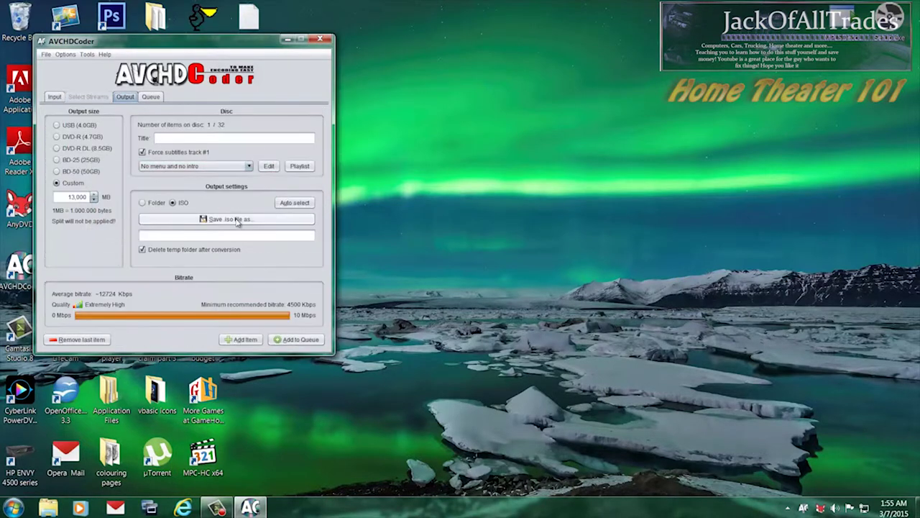
pyautogui.click(206, 141)
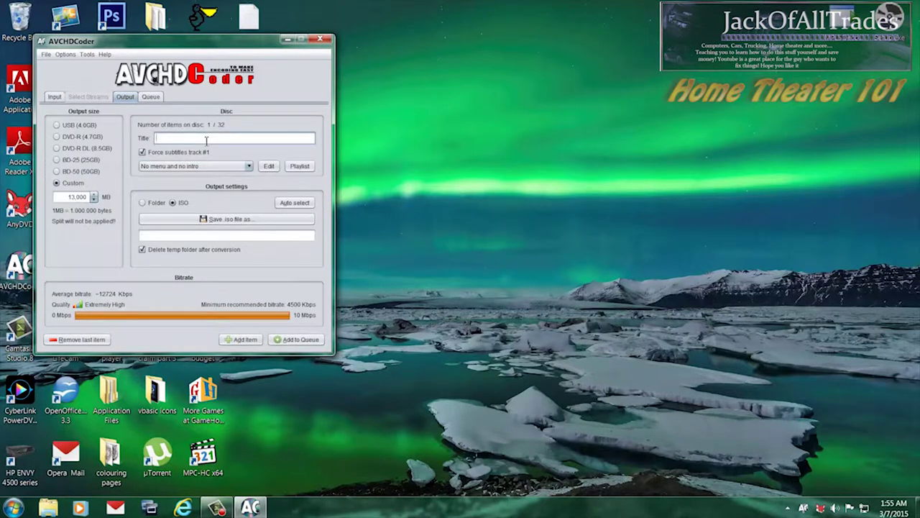
pyautogui.write('MovieX')
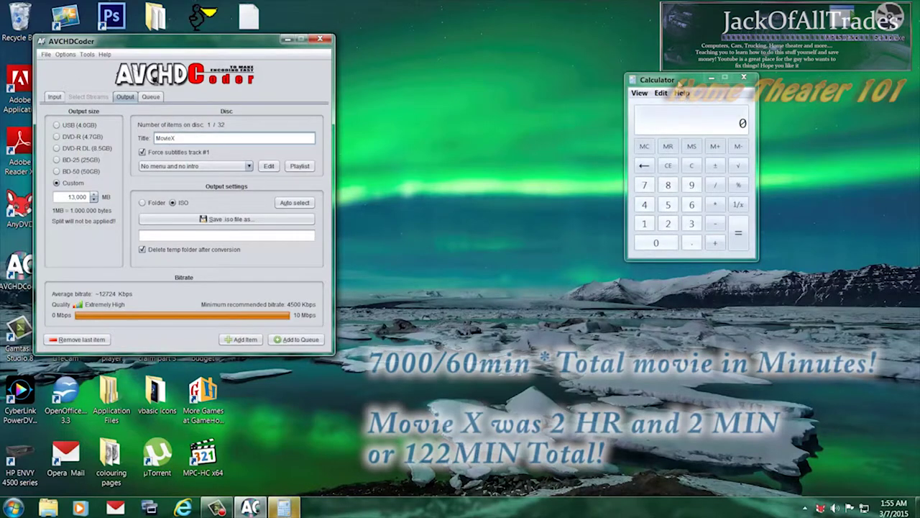
# Step: Place Calculator beside AVCHDCoder and select the 13,000 MB custom size value
pyautogui.moveTo(679, 84); pyautogui.dragTo(415, 103)
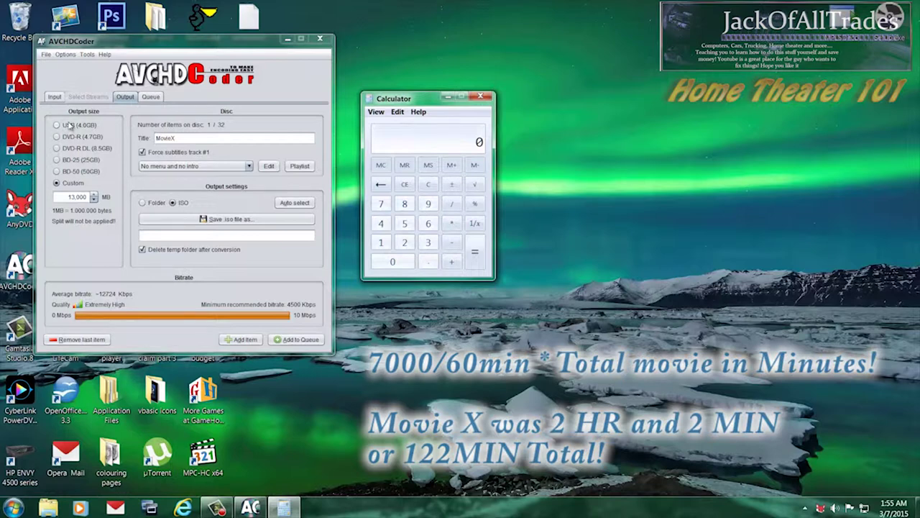
pyautogui.click(70, 196)
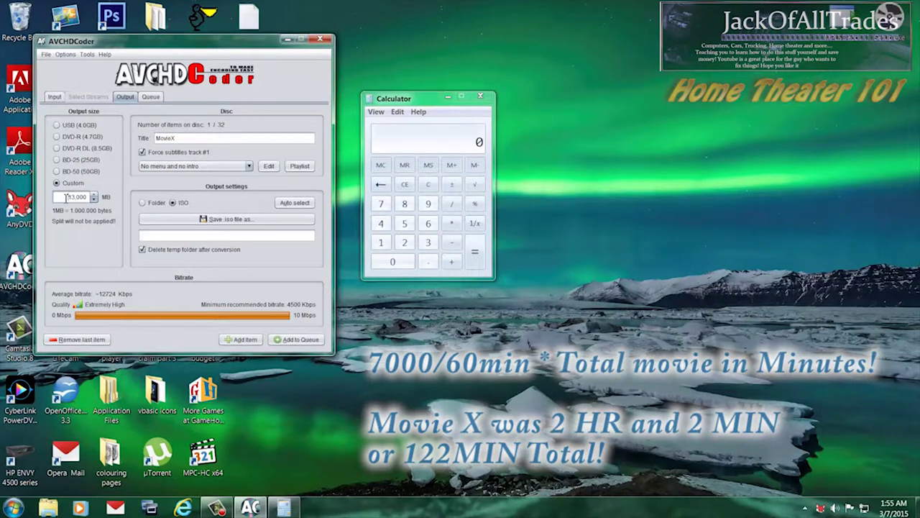
pyautogui.moveTo(70, 196); pyautogui.dragTo(101, 199)
pyautogui.click(446, 141)
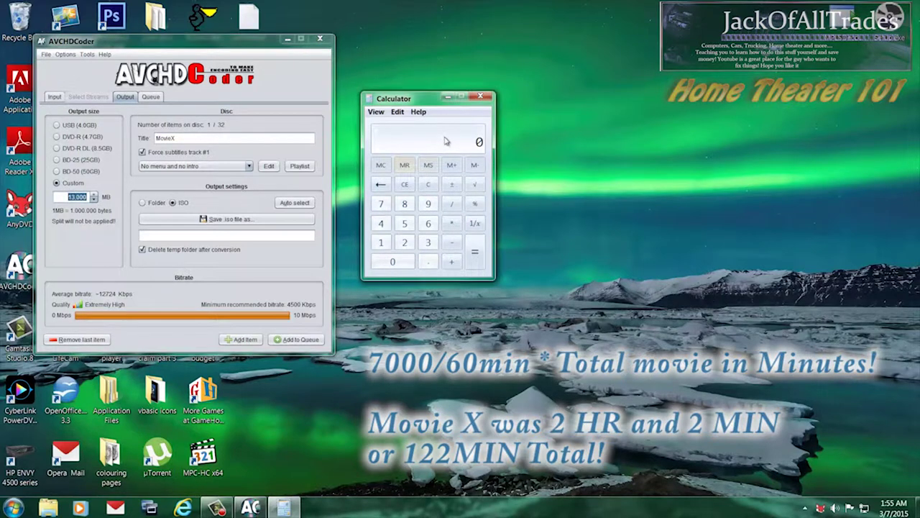
# Step: Compute 7000 divided by 60 in Calculator
pyautogui.click(381, 205)
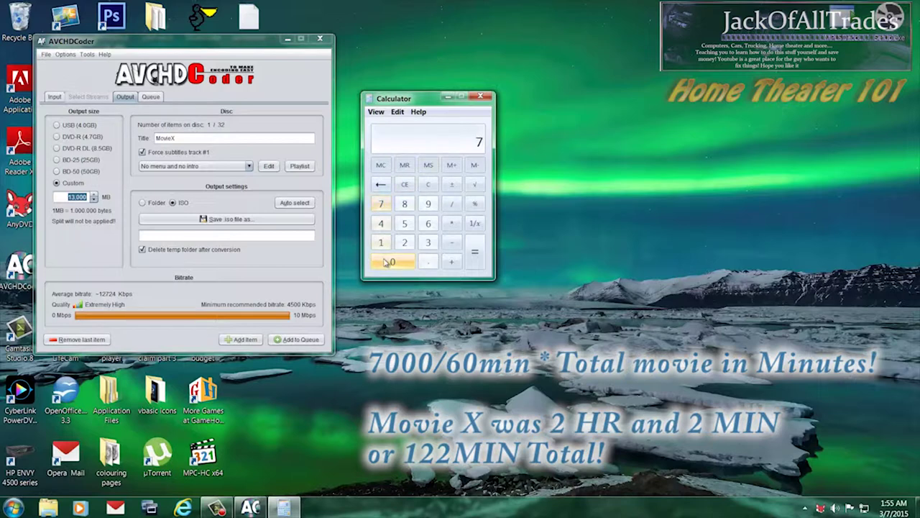
pyautogui.doubleClick(389, 262)
pyautogui.click(389, 262)
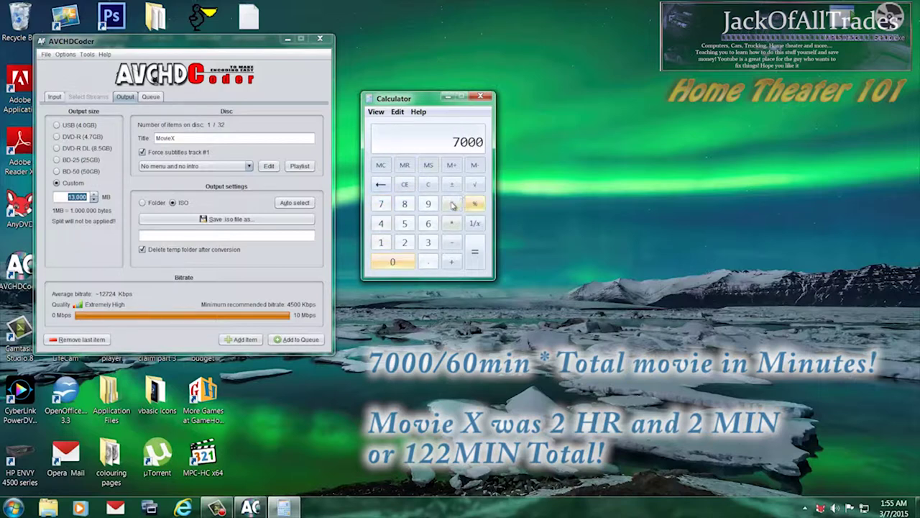
pyautogui.click(451, 204)
pyautogui.click(427, 223)
pyautogui.click(393, 262)
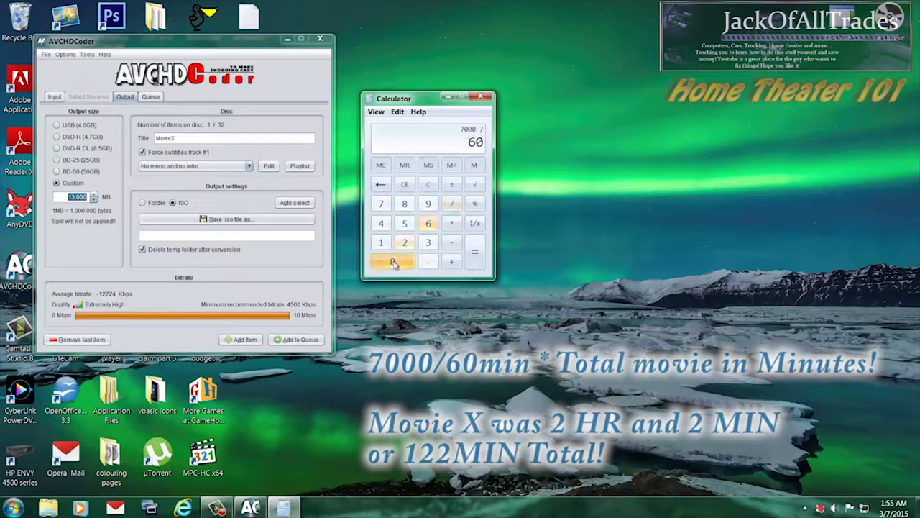
pyautogui.click(474, 253)
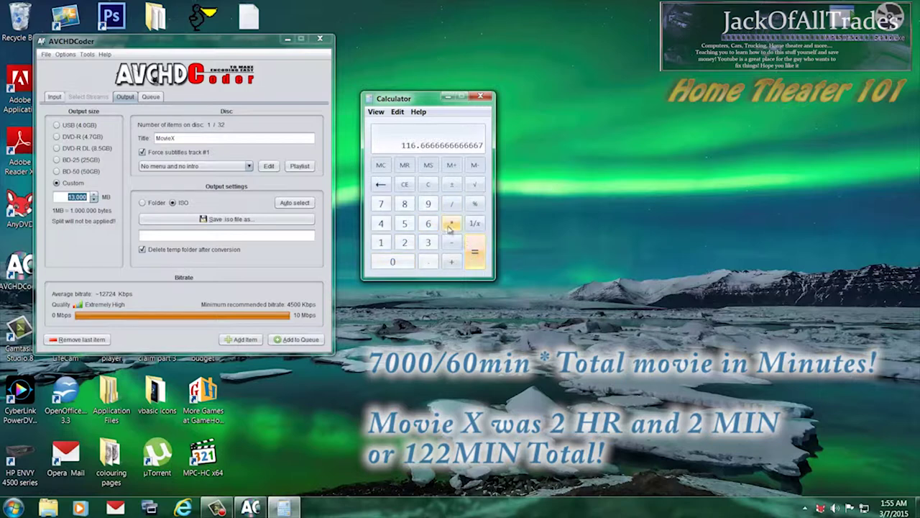
# Step: Multiply the result by 122 minutes, getting 14233.3333333333
pyautogui.click(451, 224)
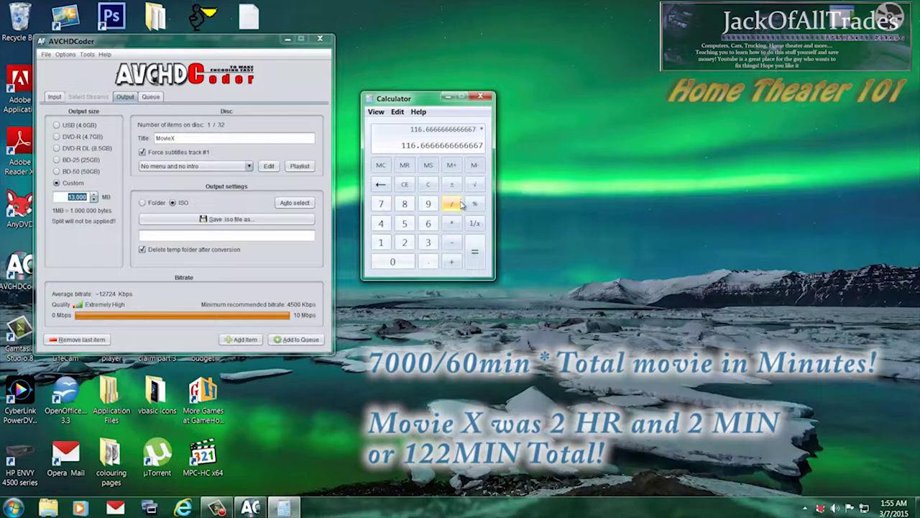
pyautogui.click(381, 243)
pyautogui.click(403, 244)
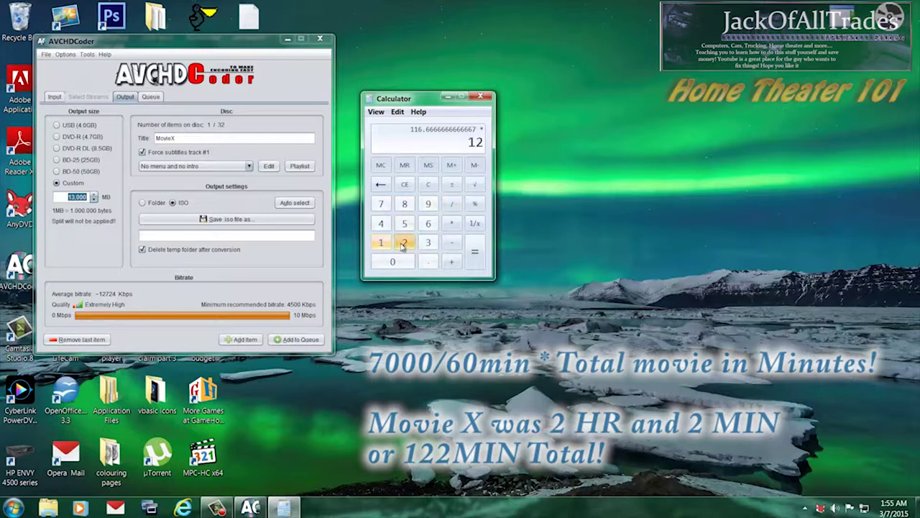
pyautogui.click(403, 244)
pyautogui.click(474, 263)
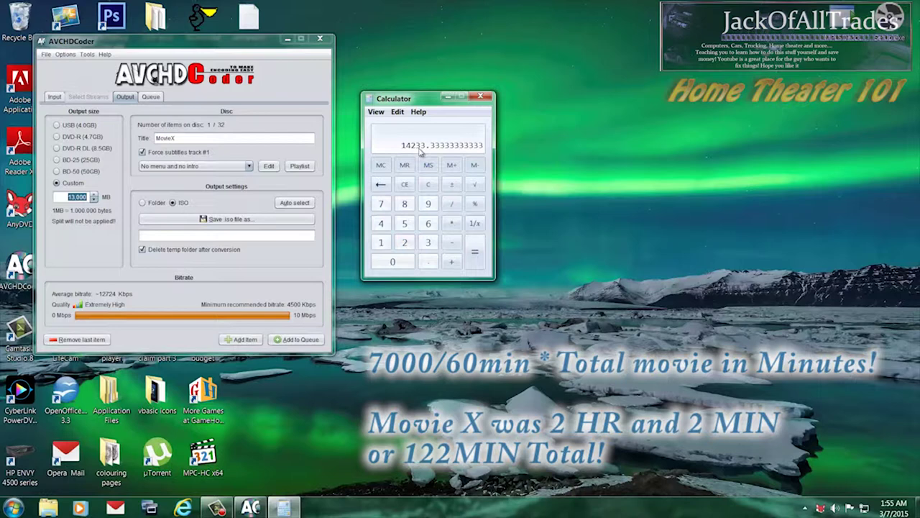
# Step: Set the custom output size to 14,233 MB and choose Folder output instead of ISO
pyautogui.moveTo(67, 196); pyautogui.dragTo(116, 196)
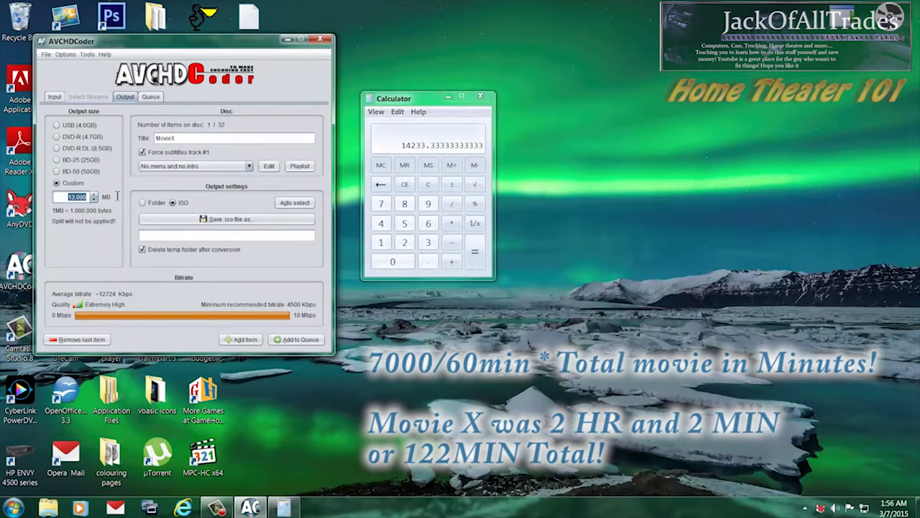
pyautogui.write('14,233')
pyautogui.click(143, 203)
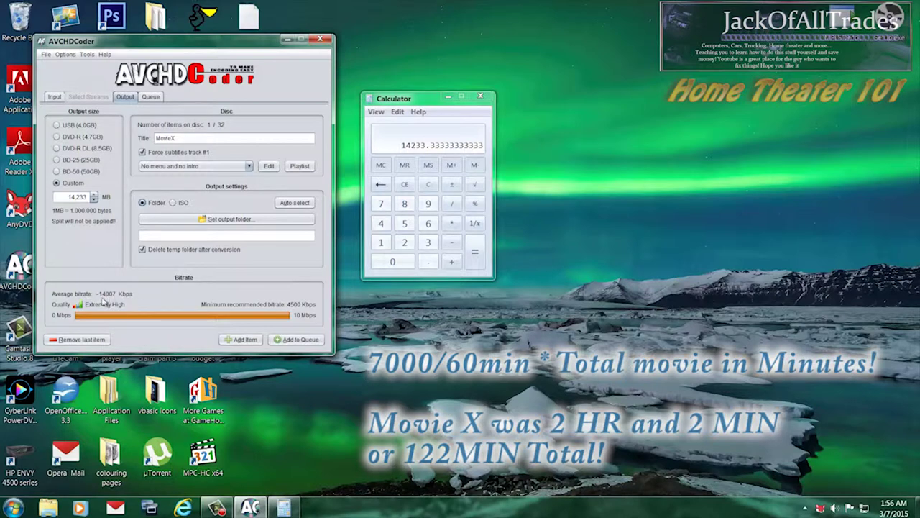
# Step: Set the output folder to I:\MovieX After Compression and close Calculator
pyautogui.click(163, 220)
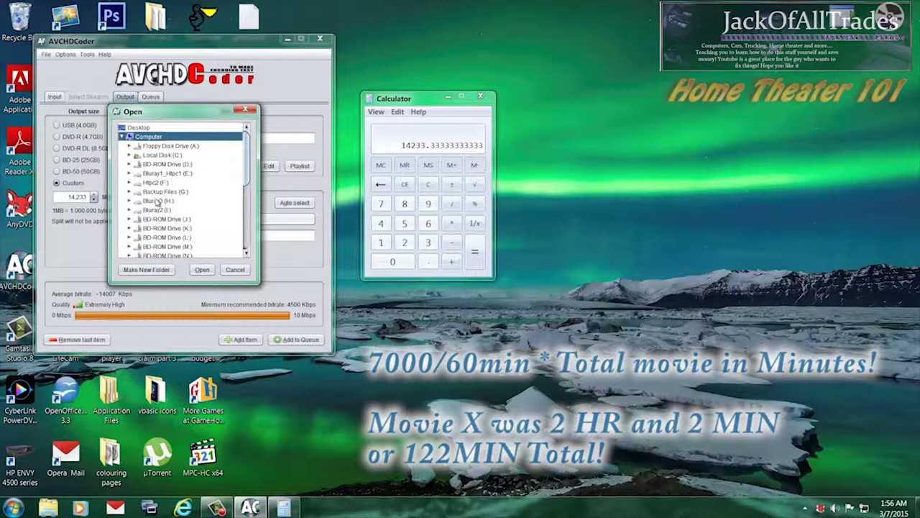
pyautogui.doubleClick(137, 210)
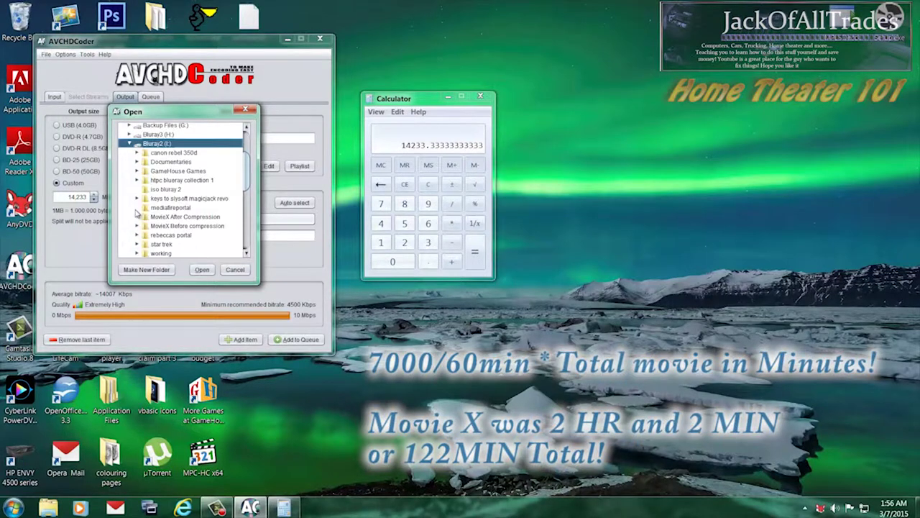
pyautogui.click(183, 216)
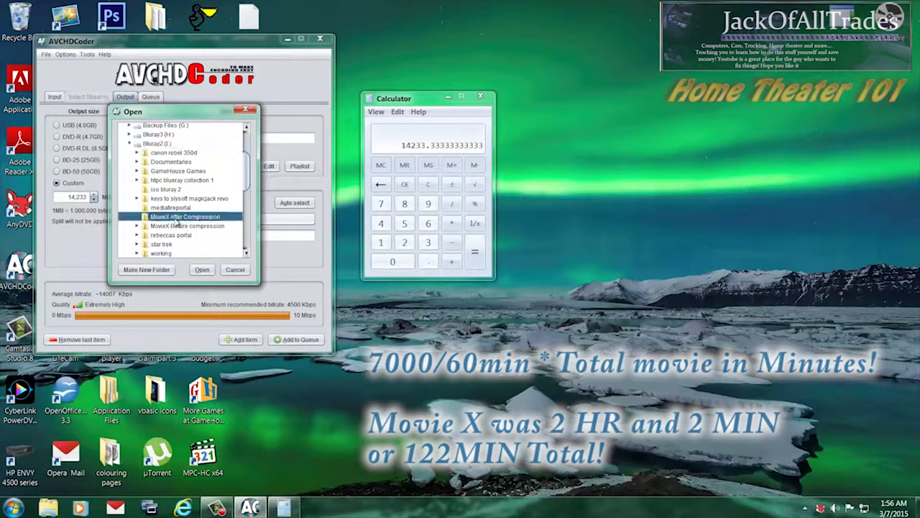
pyautogui.click(202, 270)
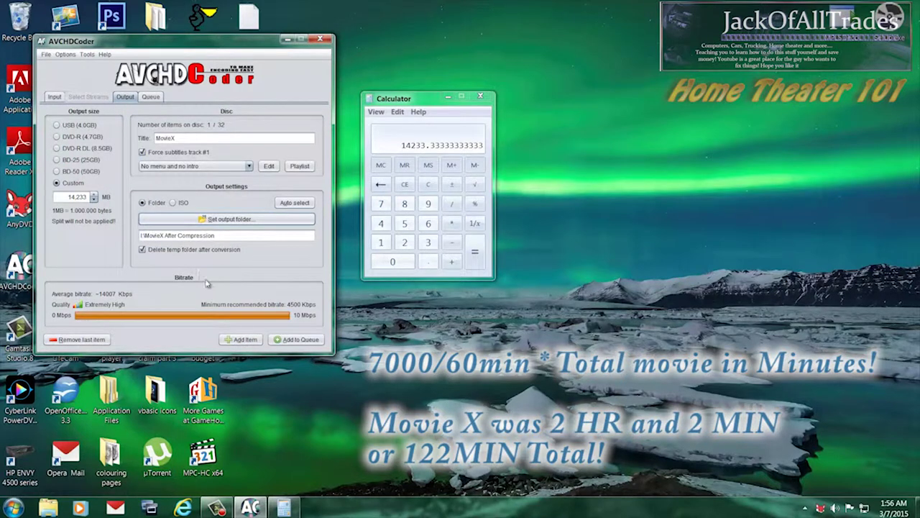
pyautogui.click(480, 95)
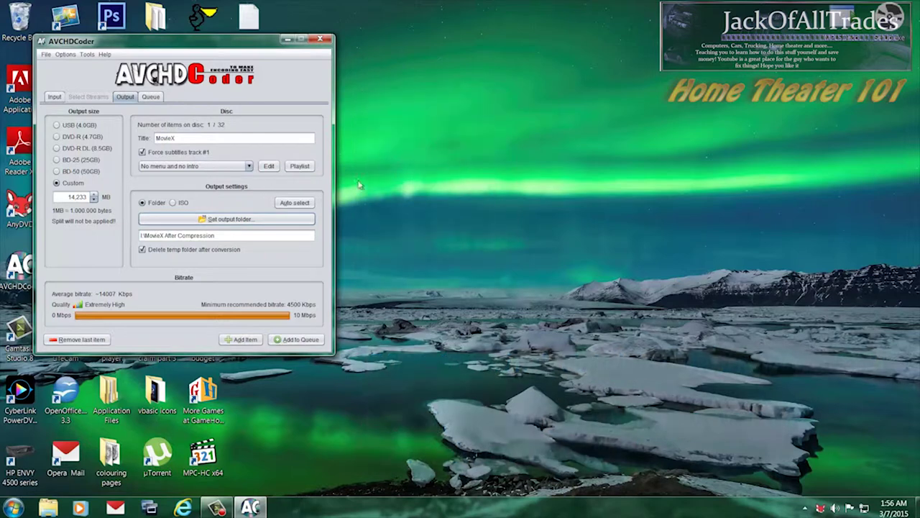
# Step: Add the MovieX disc to the queue, confirm, and start the conversion
pyautogui.click(305, 339)
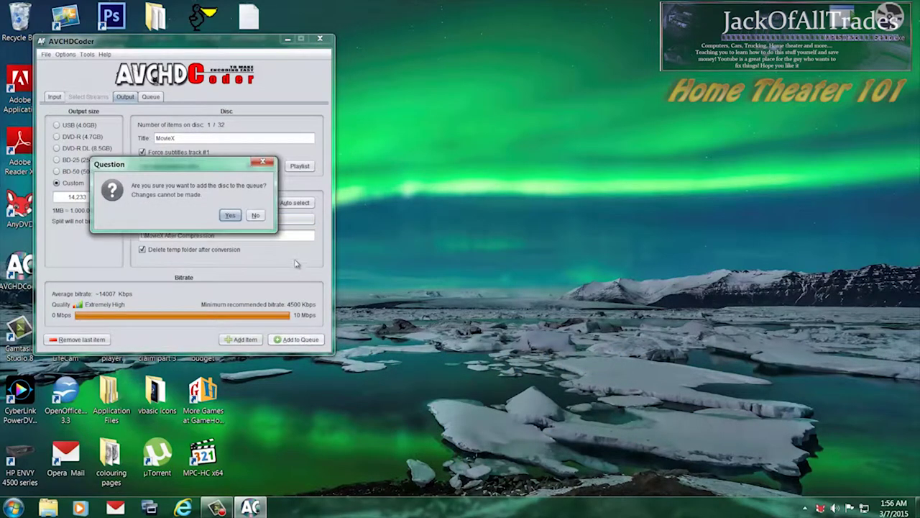
pyautogui.click(230, 215)
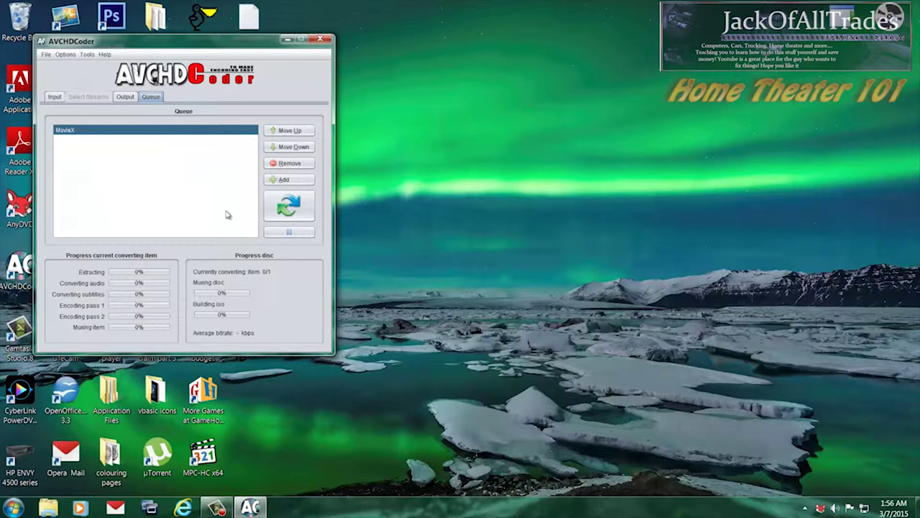
pyautogui.click(308, 214)
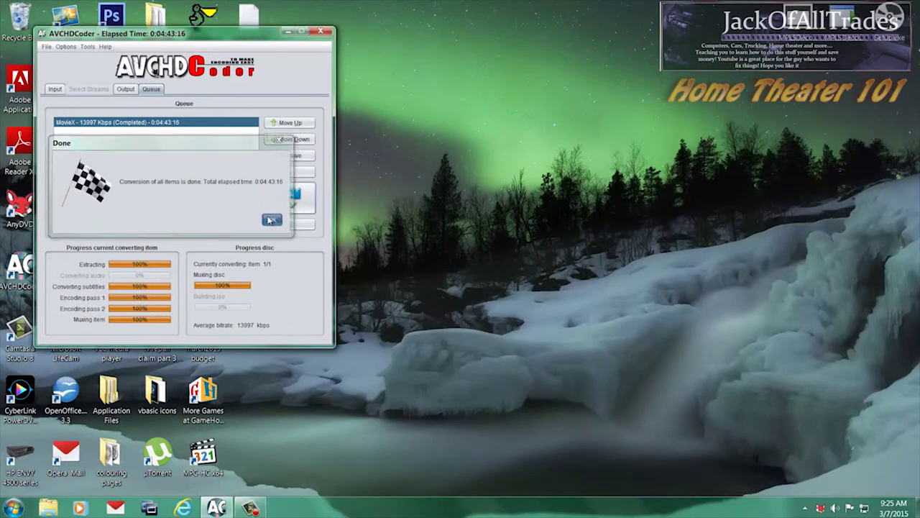
# Step: Dismiss the Done notice and close AVCHDCoder
pyautogui.click(271, 219)
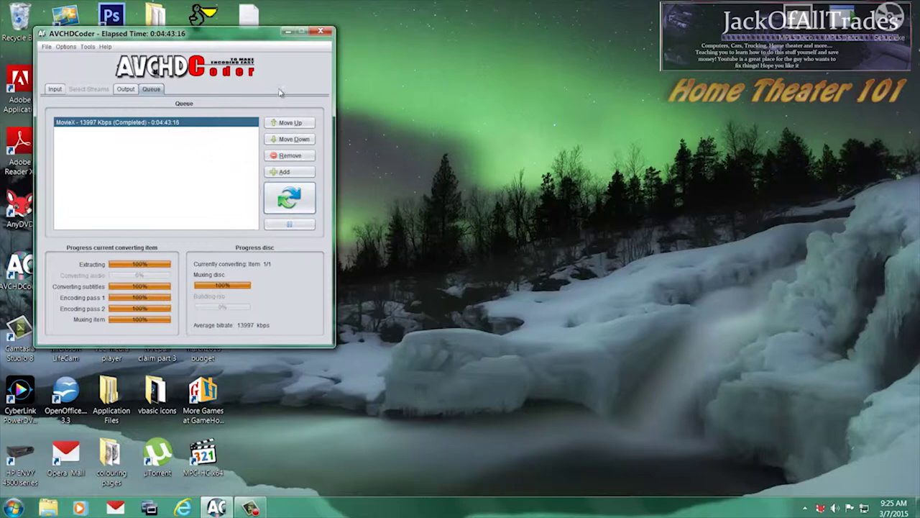
pyautogui.click(327, 31)
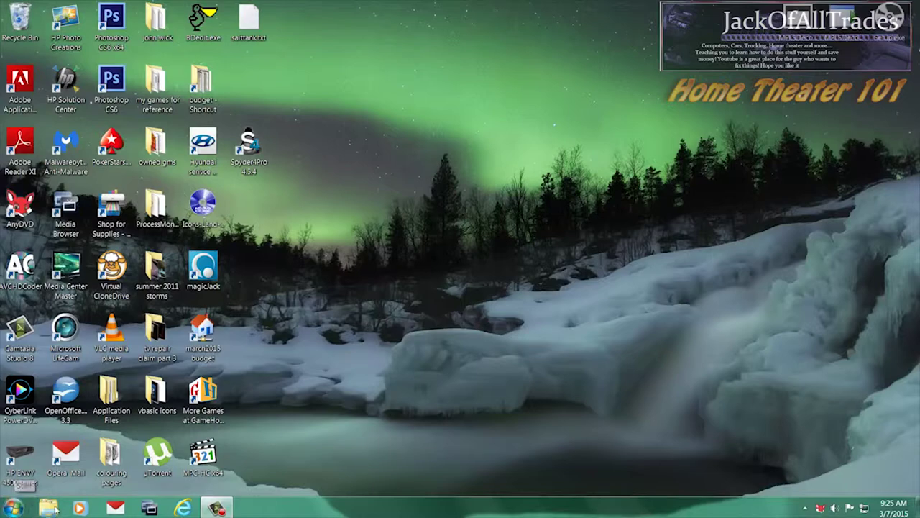
# Step: Show properties of MovieX Before compression\BDMV\STREAM\00000.m2ts (16.8 GB), moved to the upper left
pyautogui.click(48, 508)
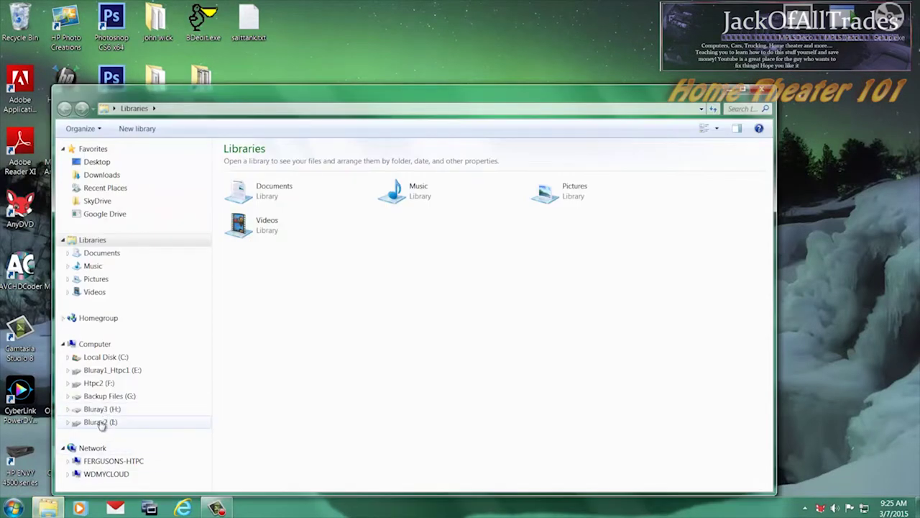
pyautogui.click(101, 422)
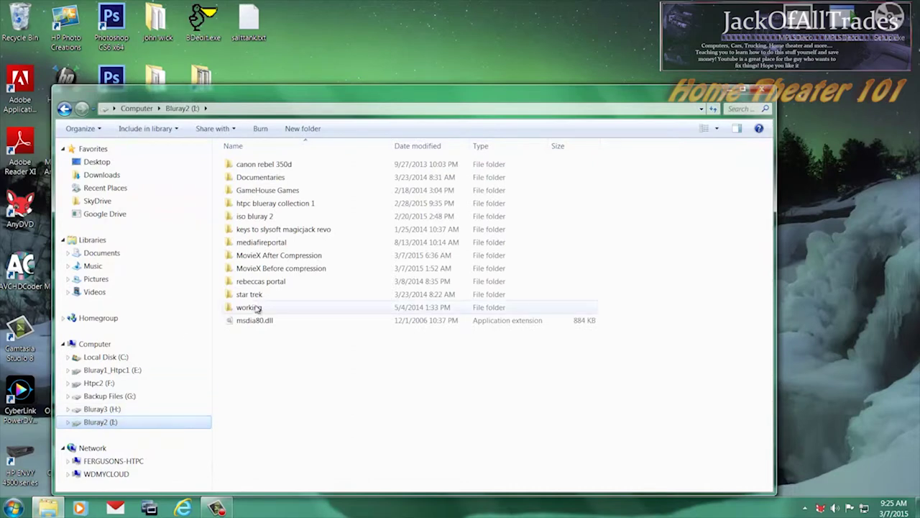
pyautogui.click(273, 268)
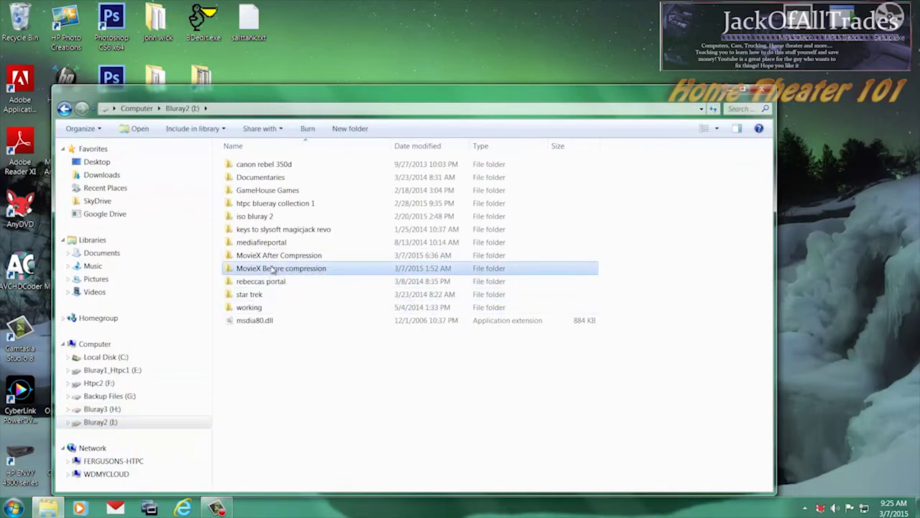
pyautogui.doubleClick(273, 268)
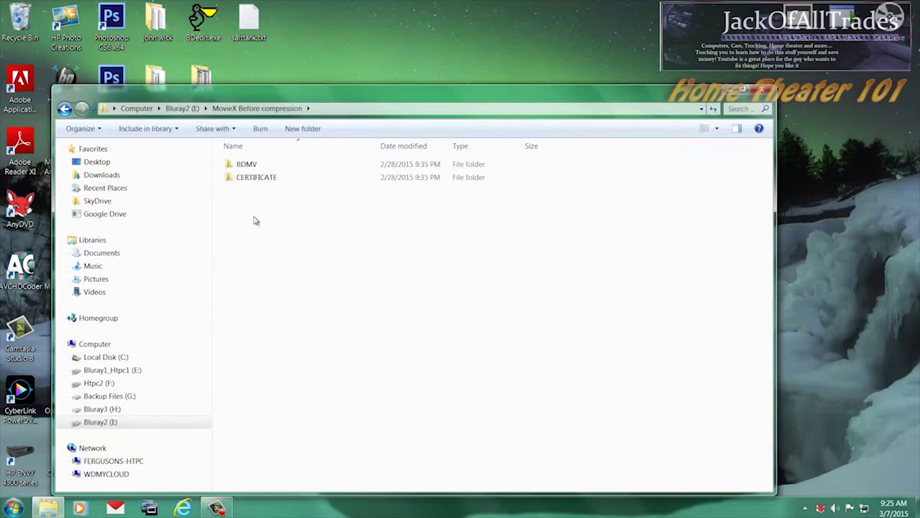
pyautogui.doubleClick(246, 164)
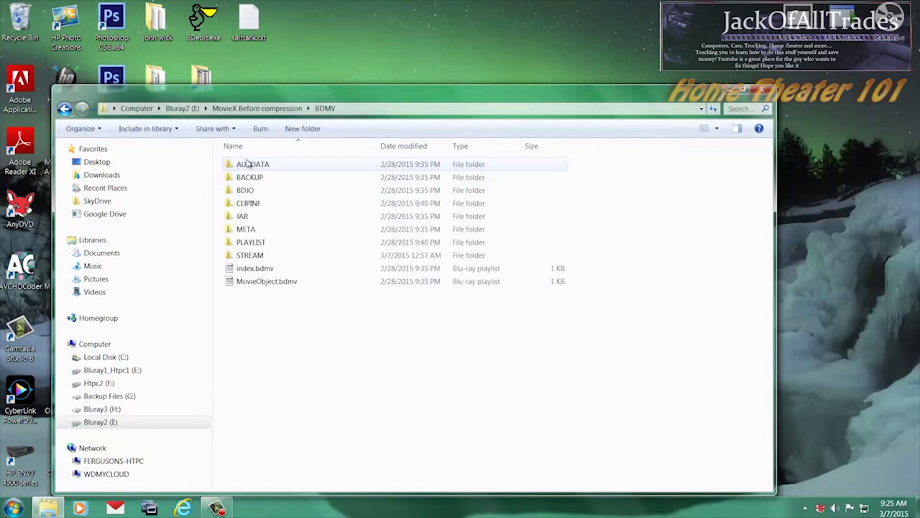
pyautogui.doubleClick(250, 256)
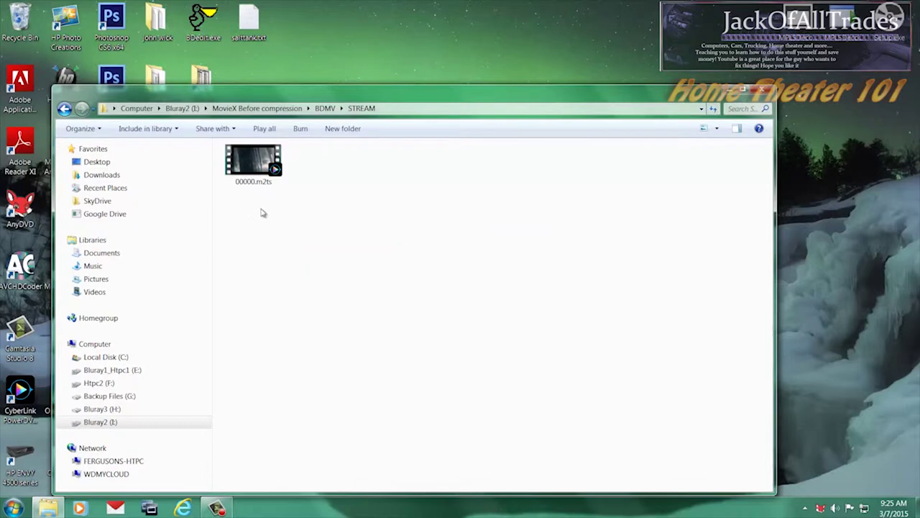
pyautogui.rightClick(256, 171)
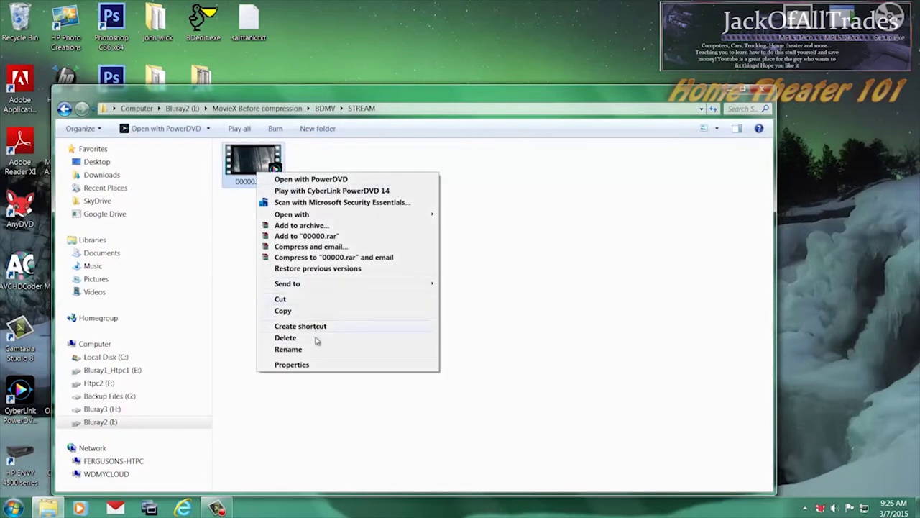
pyautogui.click(318, 364)
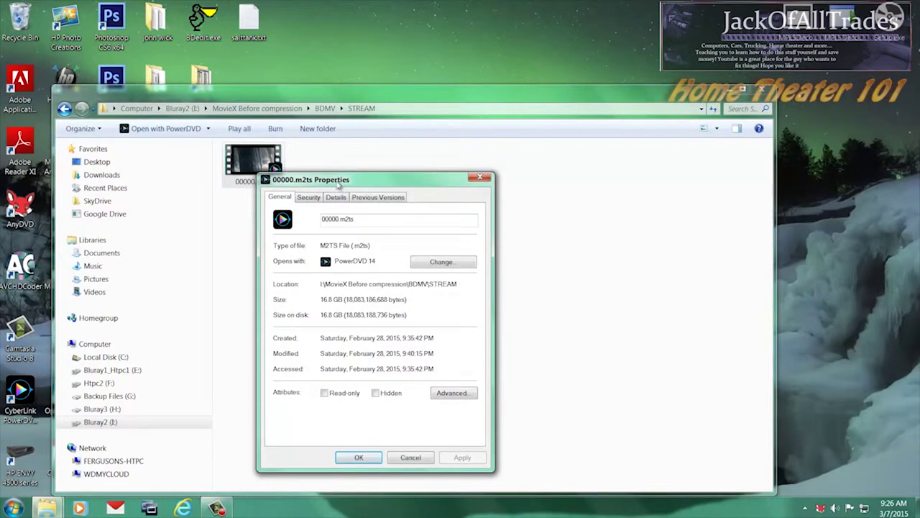
pyautogui.moveTo(337, 184); pyautogui.dragTo(226, 89)
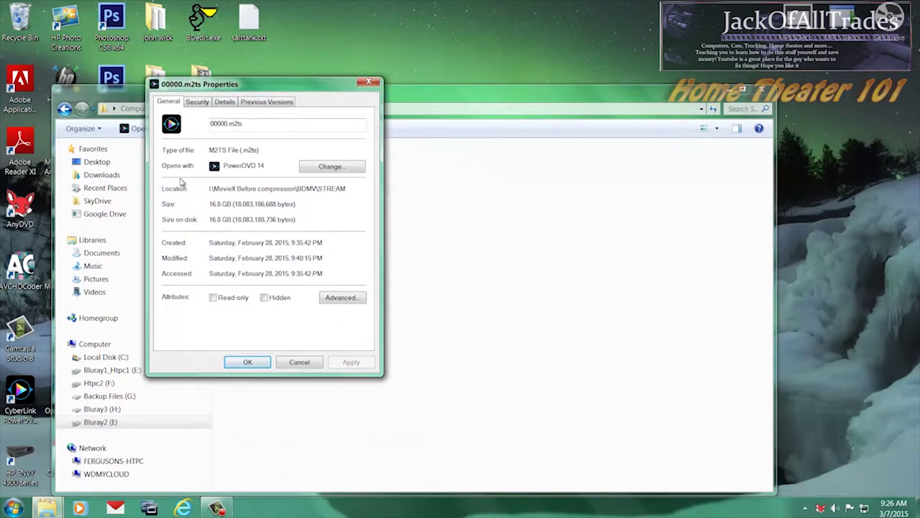
# Step: Open Bluray2 (I:) in a new window and go to MovieX After Compression\BDMV\STREAM
pyautogui.rightClick(99, 421)
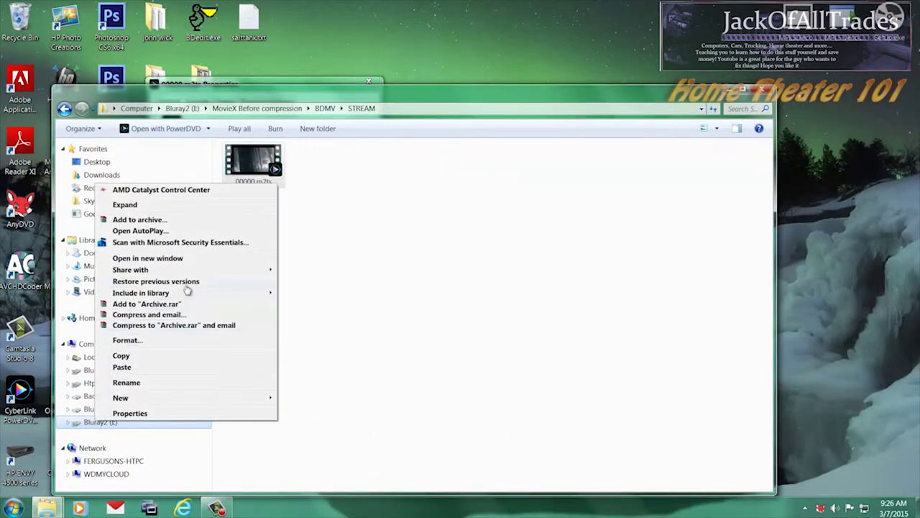
pyautogui.click(180, 261)
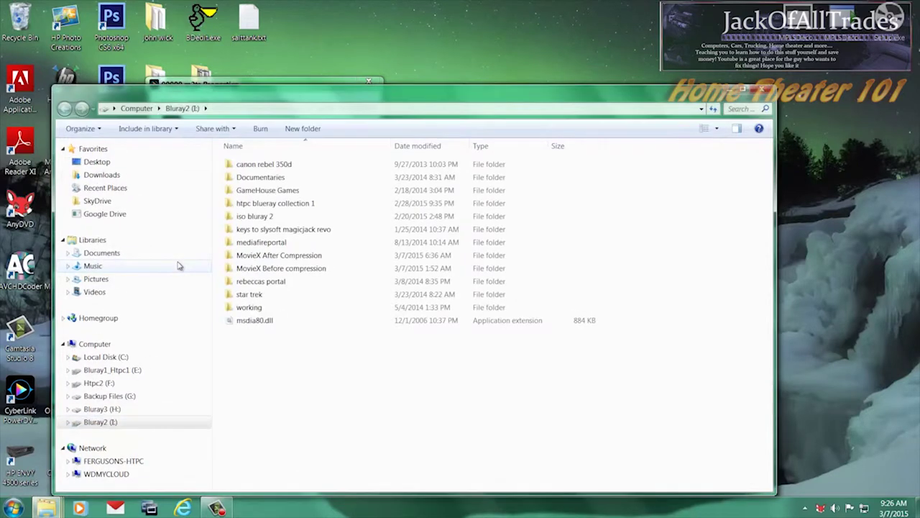
pyautogui.doubleClick(263, 255)
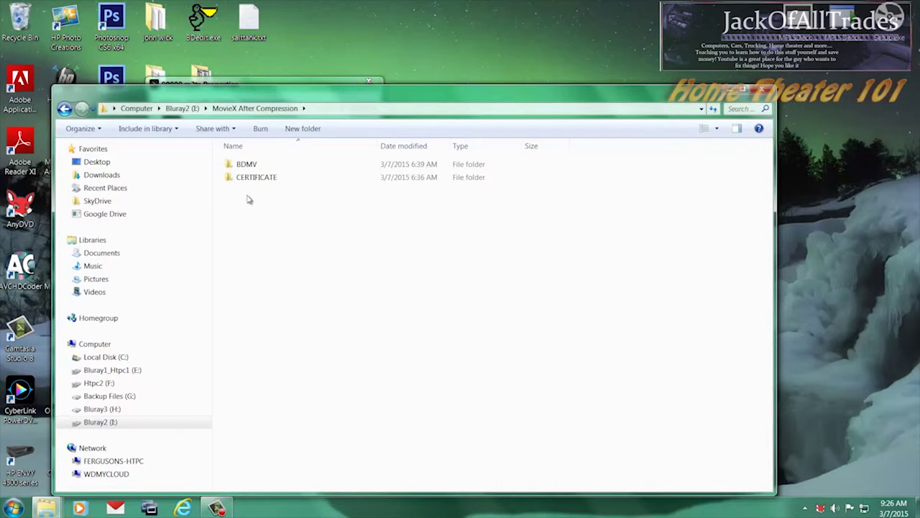
pyautogui.doubleClick(246, 165)
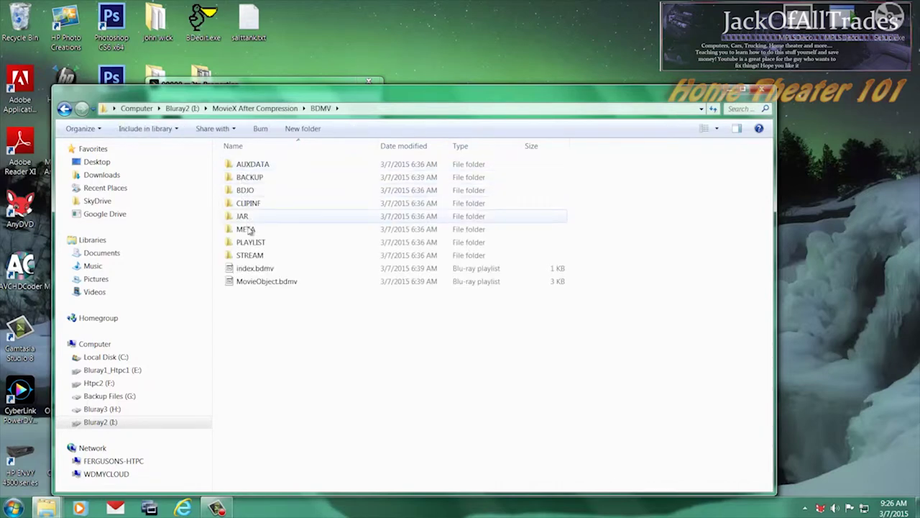
pyautogui.doubleClick(252, 255)
# Step: Show the compressed 00000.m2ts properties (13.1 GB) at upper right, then close both folder windows
pyautogui.click(264, 188)
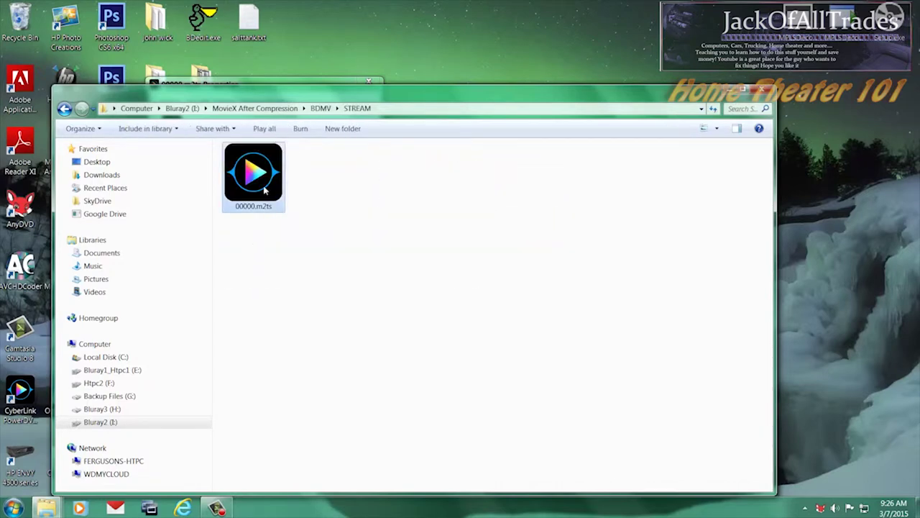
pyautogui.rightClick(264, 188)
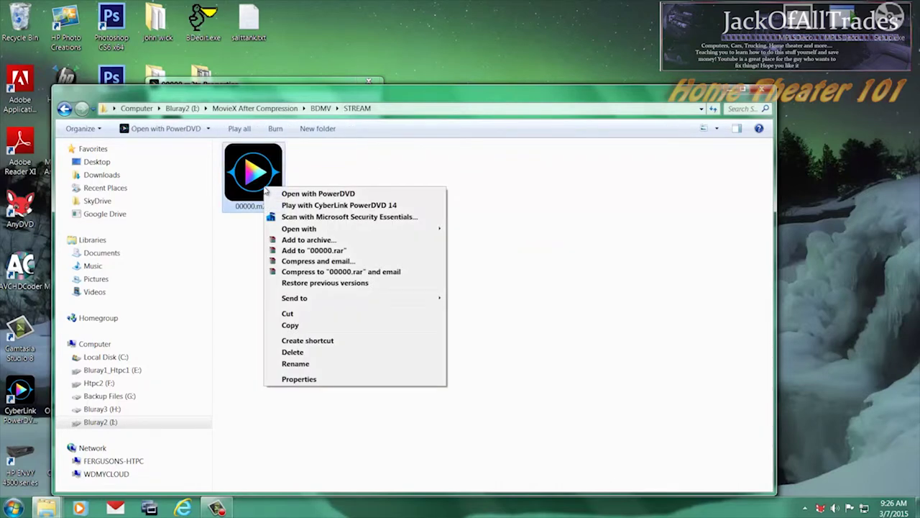
pyautogui.click(299, 379)
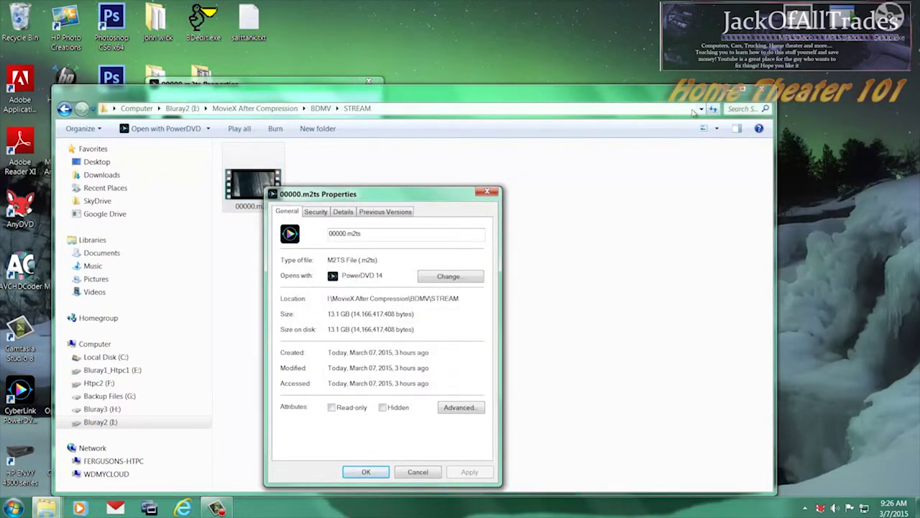
pyautogui.moveTo(455, 192); pyautogui.dragTo(596, 83)
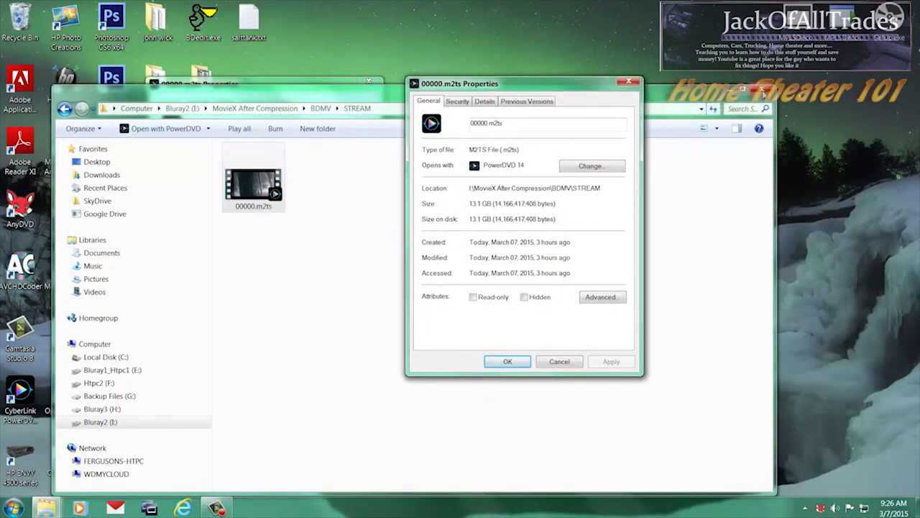
pyautogui.click(762, 91)
pyautogui.click(764, 91)
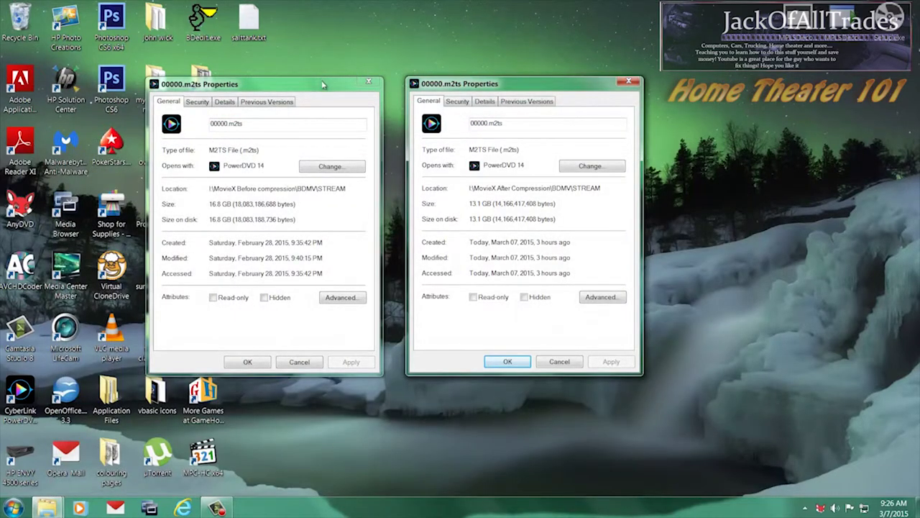
# Step: Close the original file's Properties dialog, keeping the compressed file's 13.1 GB properties open
pyautogui.moveTo(326, 84); pyautogui.dragTo(342, 84)
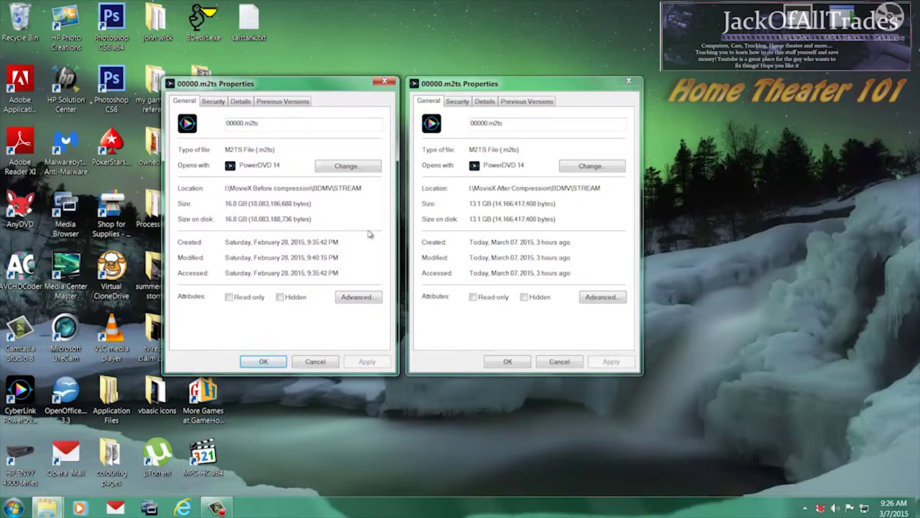
pyautogui.click(469, 208)
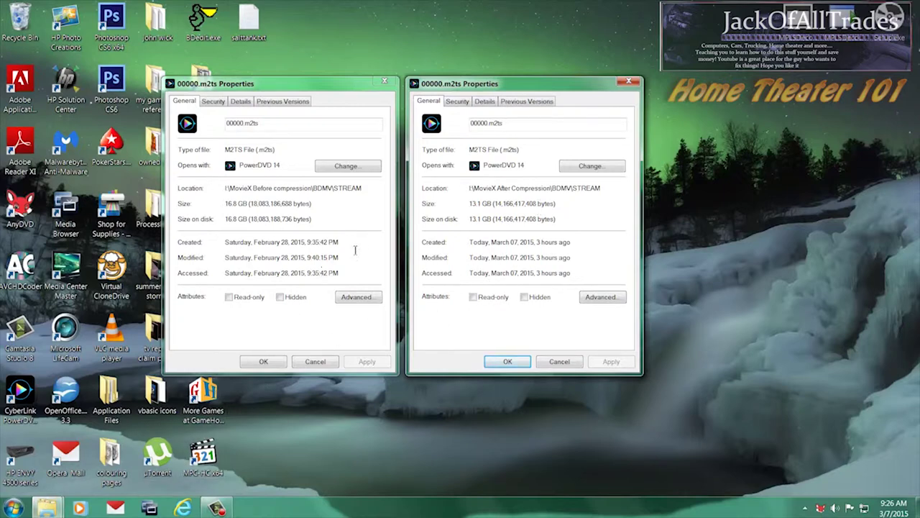
pyautogui.click(384, 82)
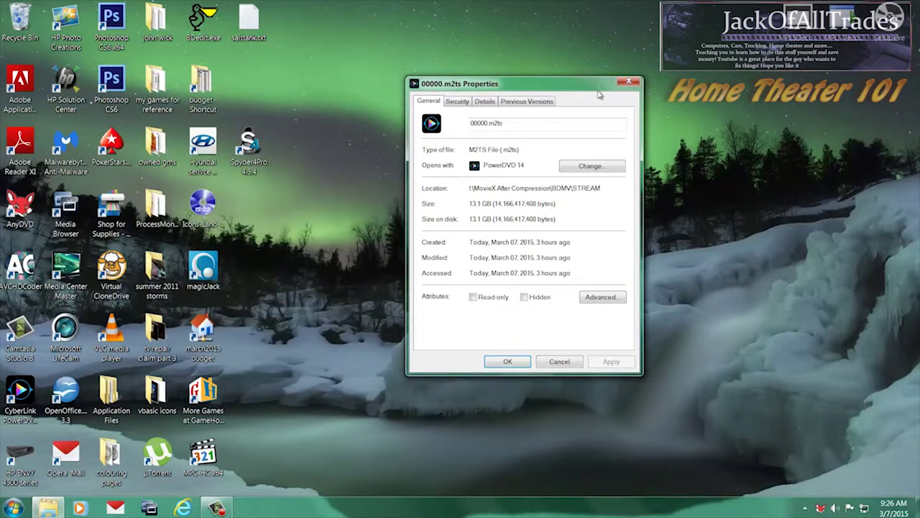
# Step: Close the properties window and launch MPC-HC maximized to full screen
pyautogui.click(629, 82)
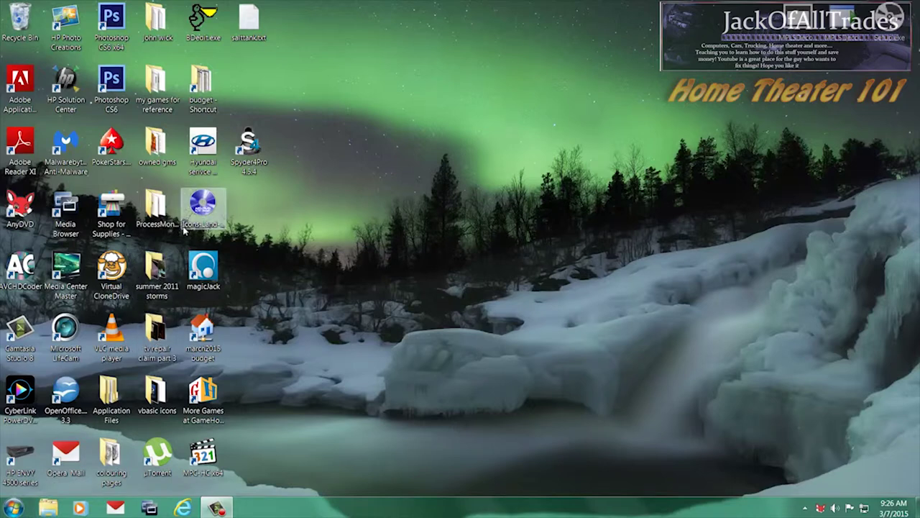
pyautogui.doubleClick(203, 454)
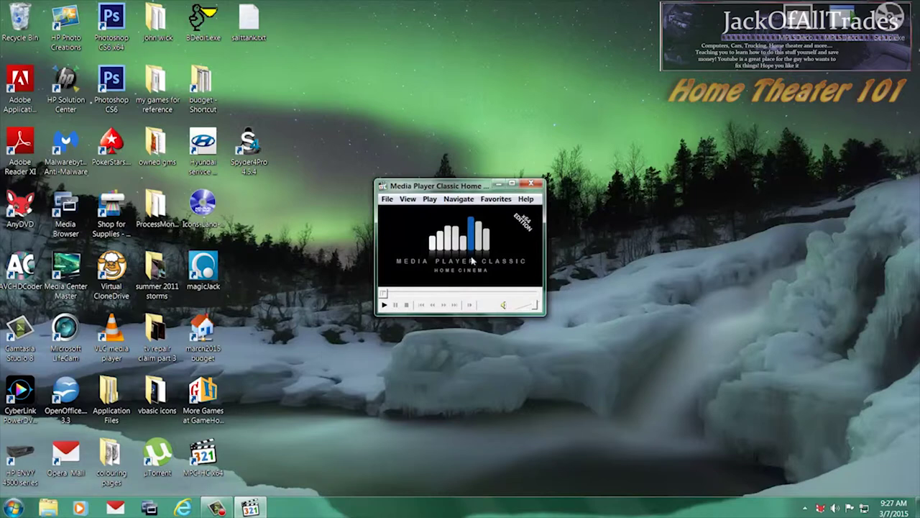
pyautogui.click(512, 184)
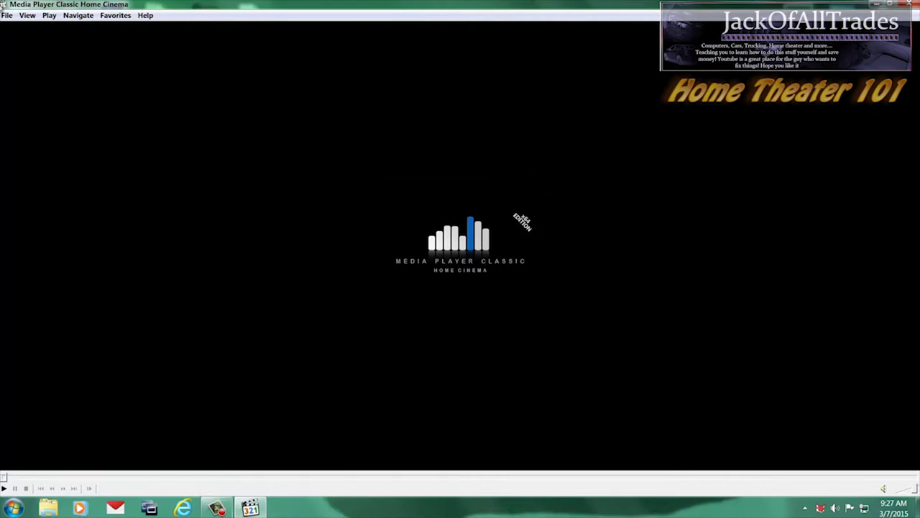
# Step: Open I:\MovieX After Compression\BDMV\STREAM\00000.m2ts in the player
pyautogui.click(5, 16)
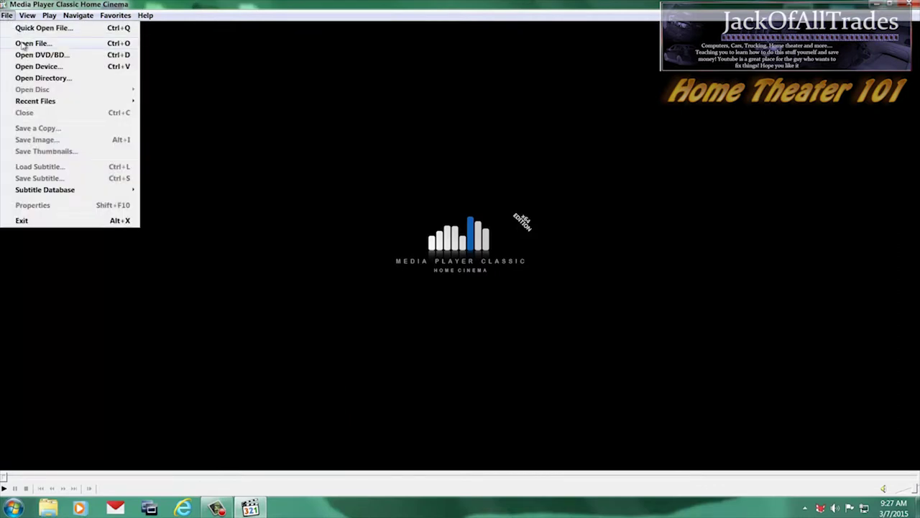
pyautogui.click(23, 44)
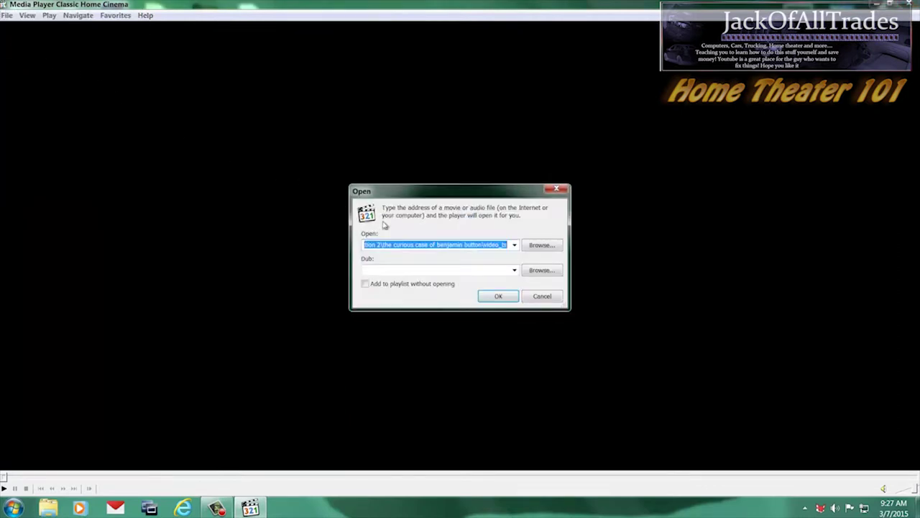
pyautogui.click(554, 248)
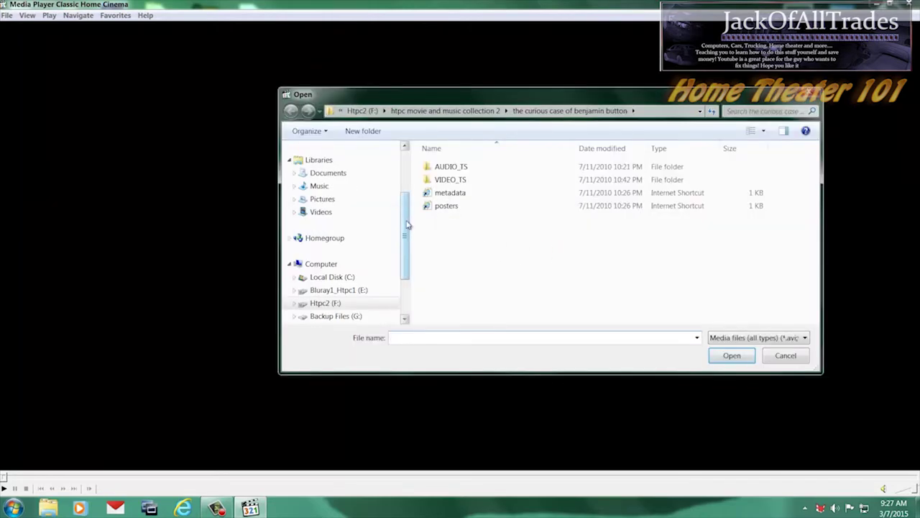
pyautogui.moveTo(405, 240); pyautogui.dragTo(407, 266)
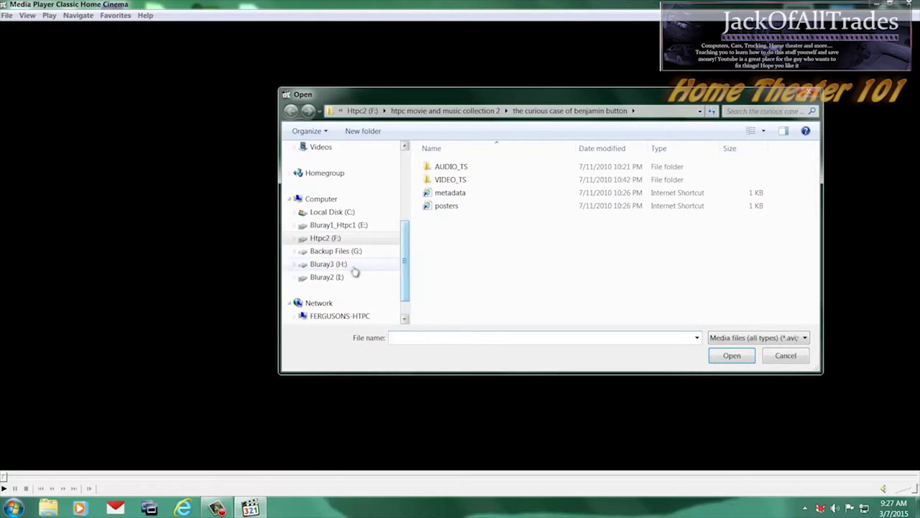
pyautogui.click(334, 278)
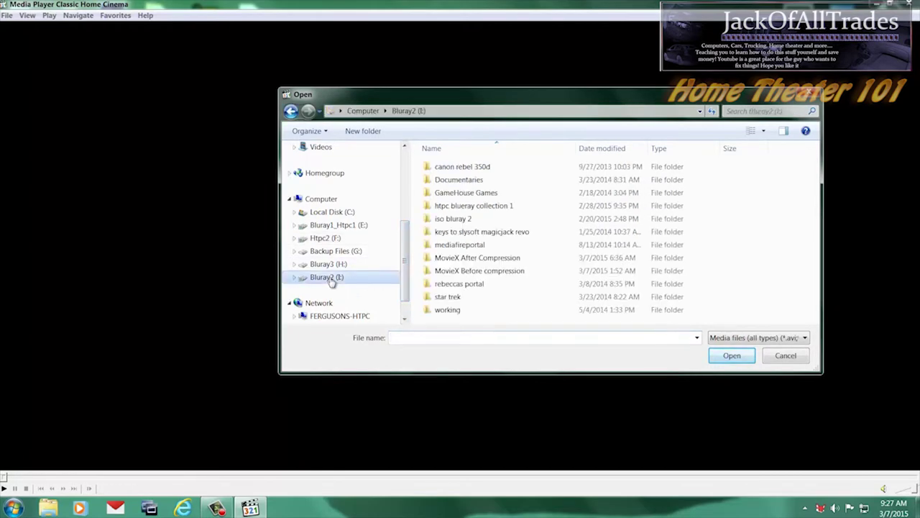
pyautogui.doubleClick(485, 258)
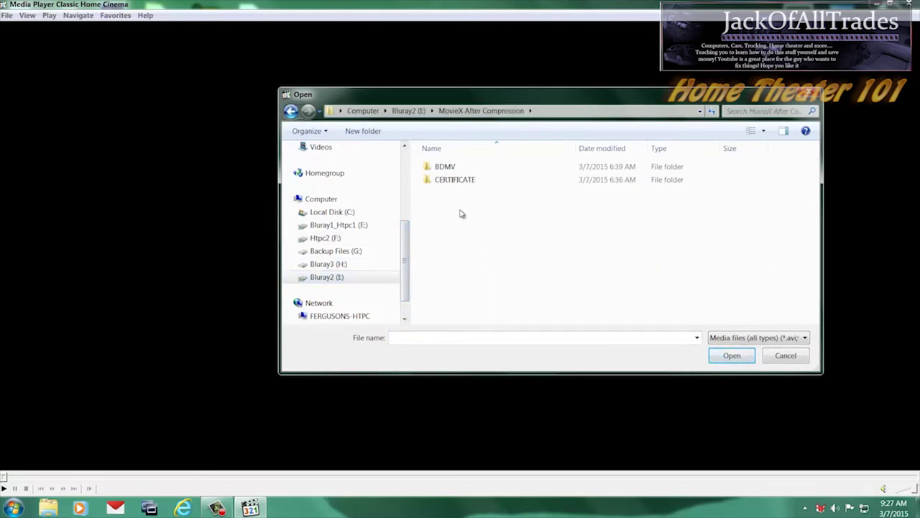
pyautogui.doubleClick(442, 166)
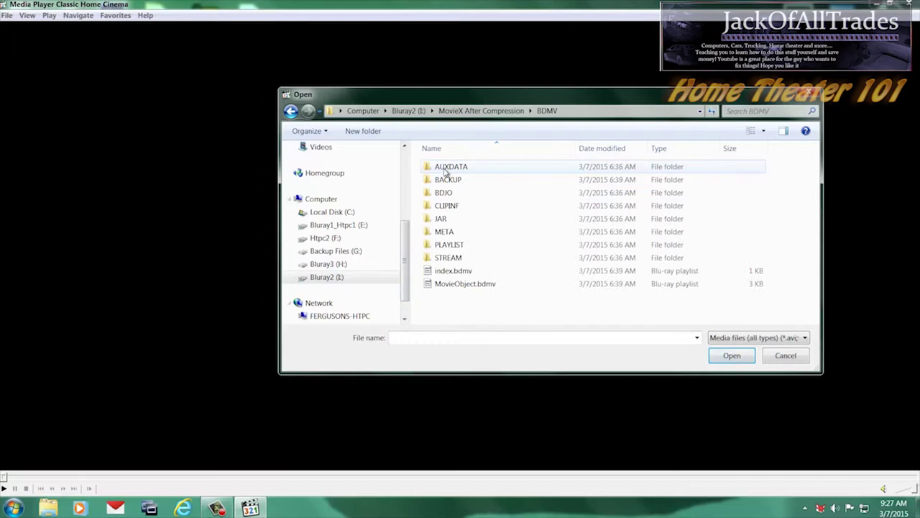
pyautogui.doubleClick(448, 257)
pyautogui.click(453, 169)
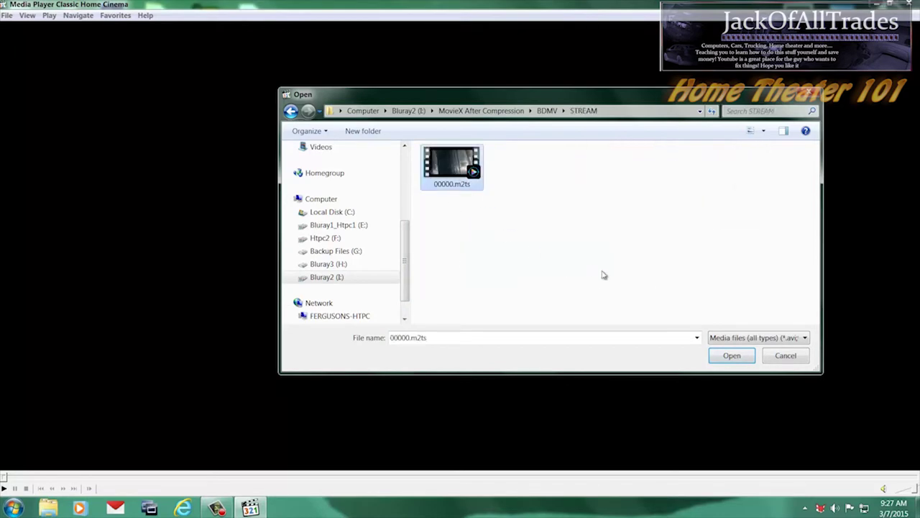
pyautogui.click(739, 357)
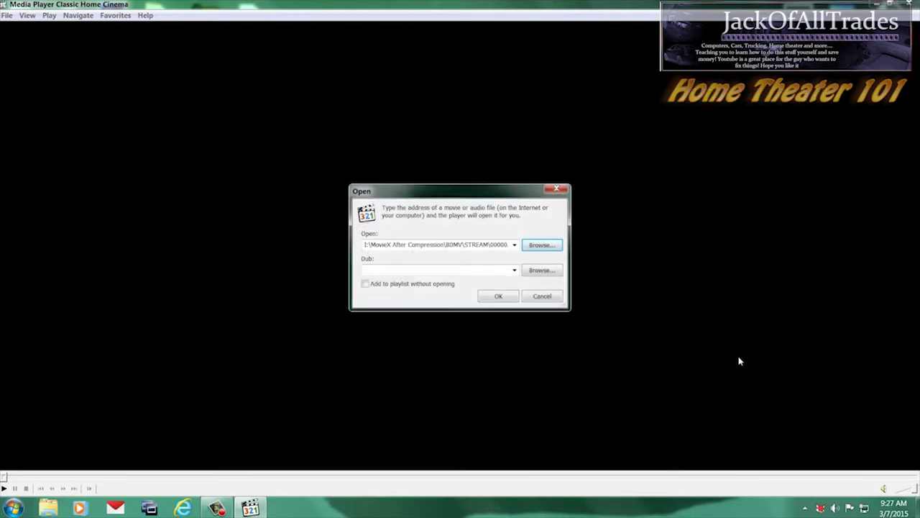
pyautogui.click(501, 296)
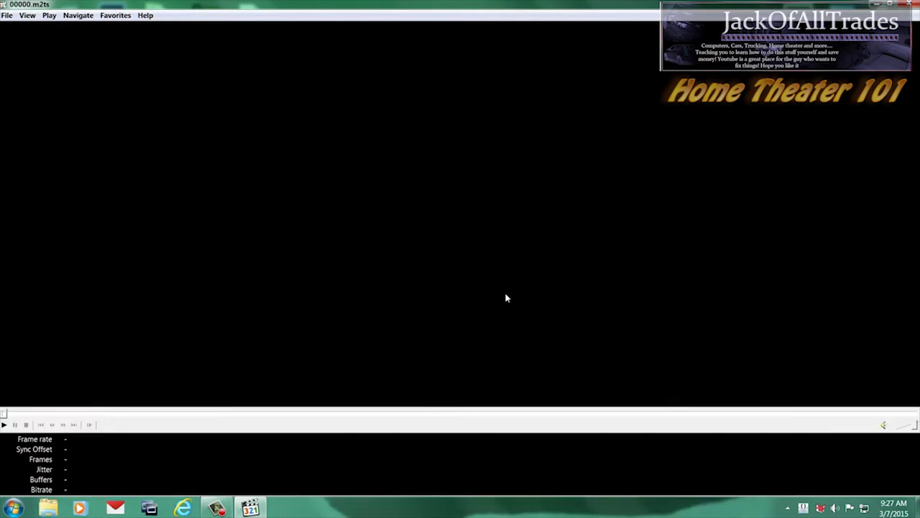